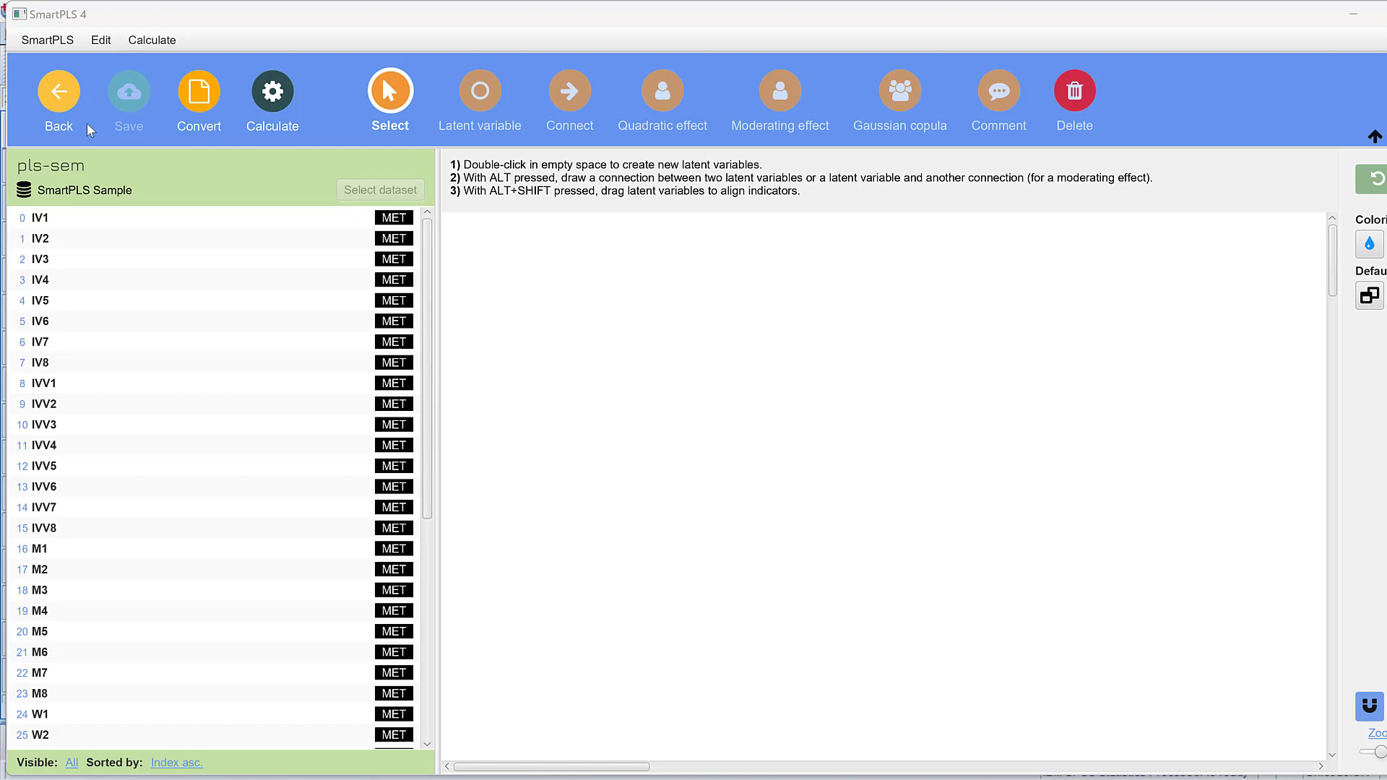
- Create construct IV from indicators IV1–IV8 and align its indicators to the left
click(49, 216)
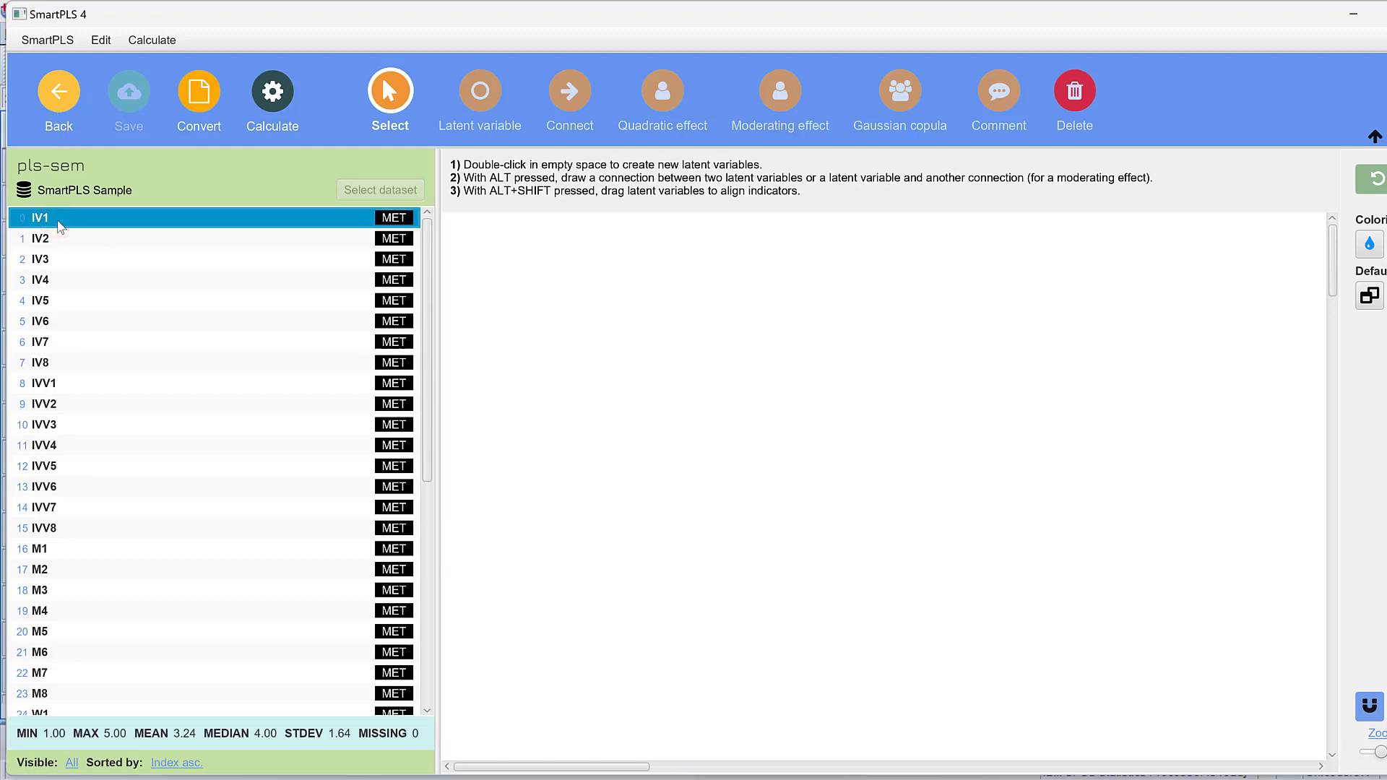
drag(60, 227, 578, 411)
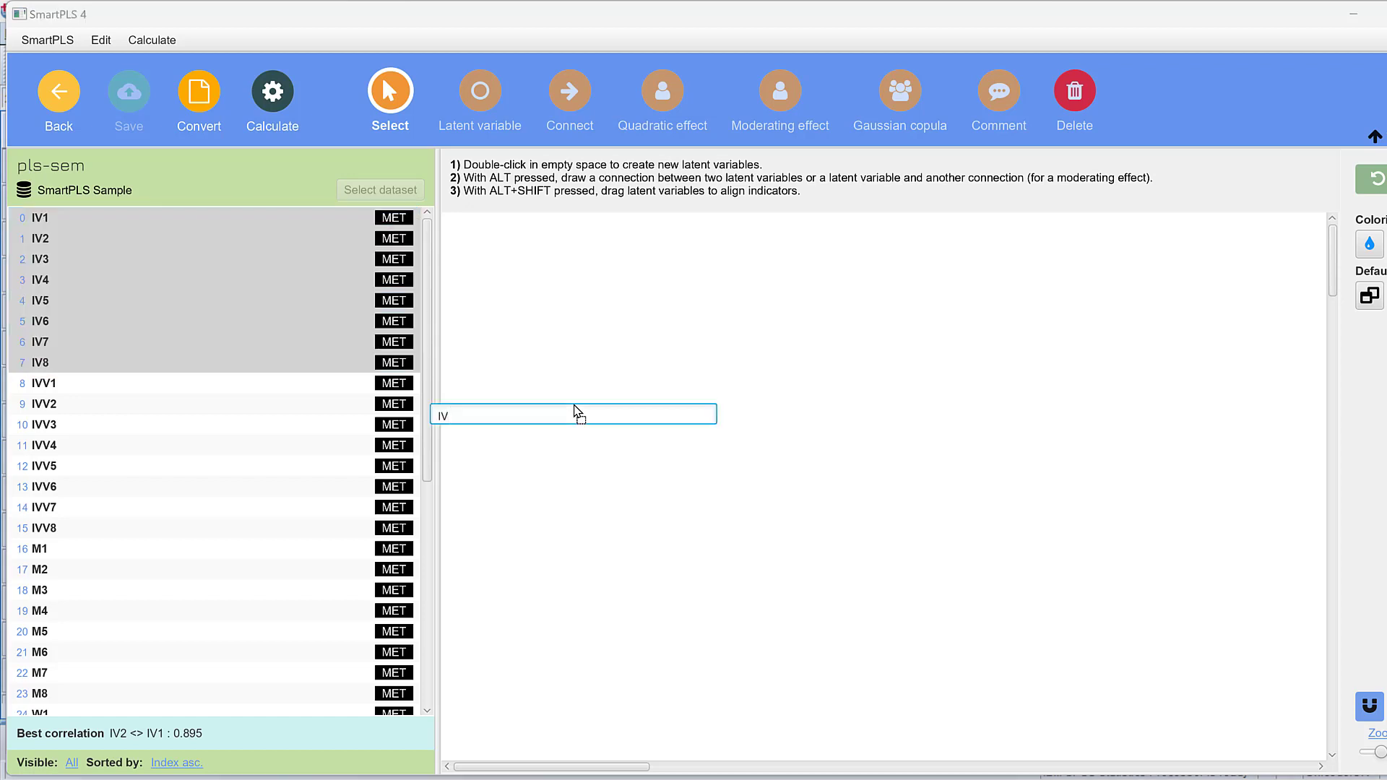
key(Return)
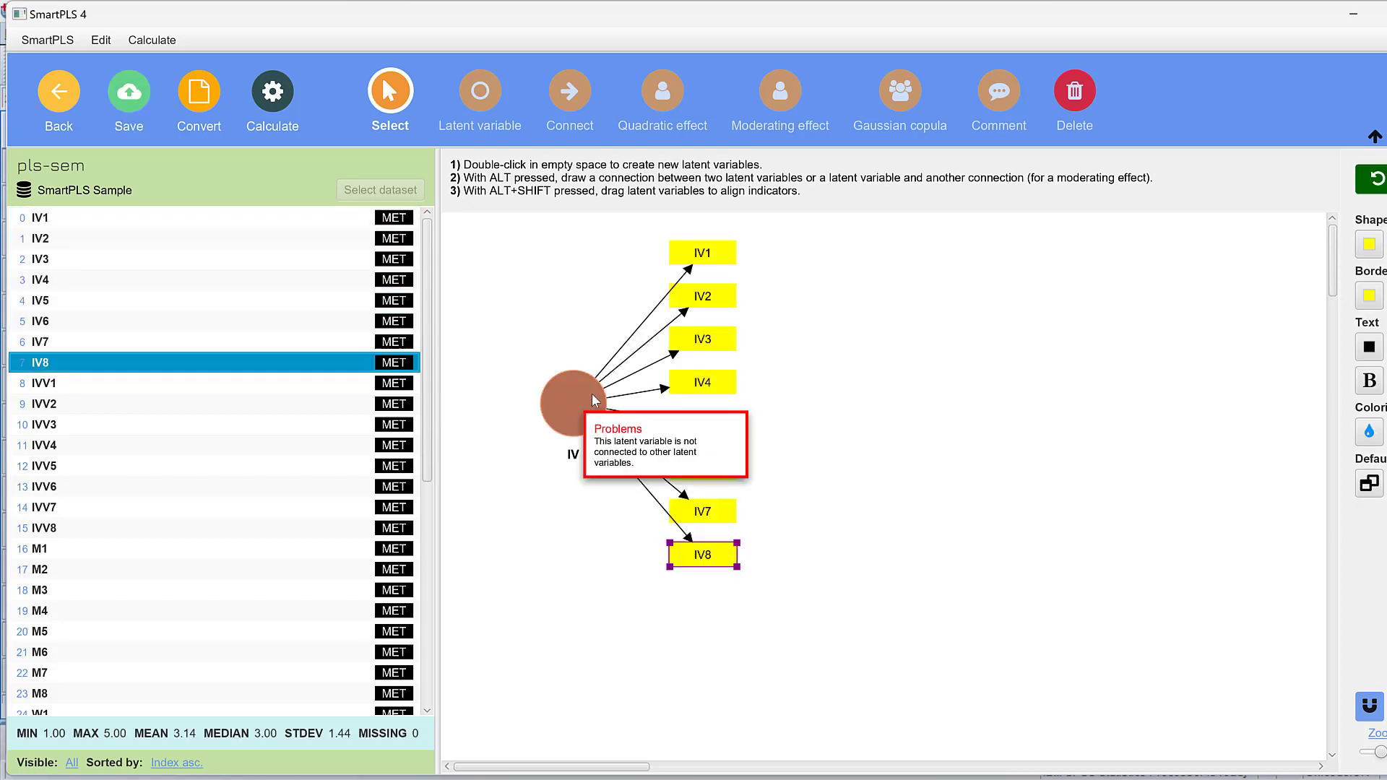
click(587, 399)
right_click(583, 399)
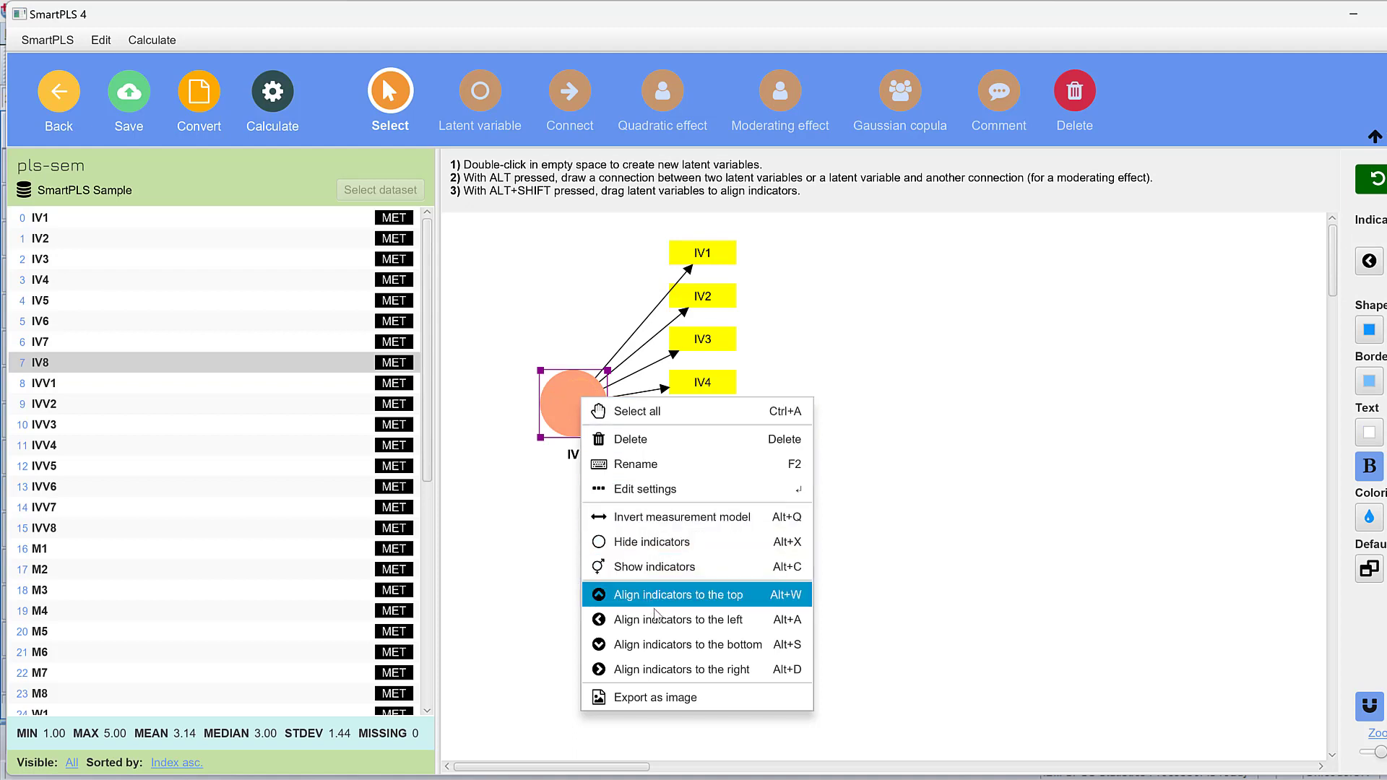
click(656, 619)
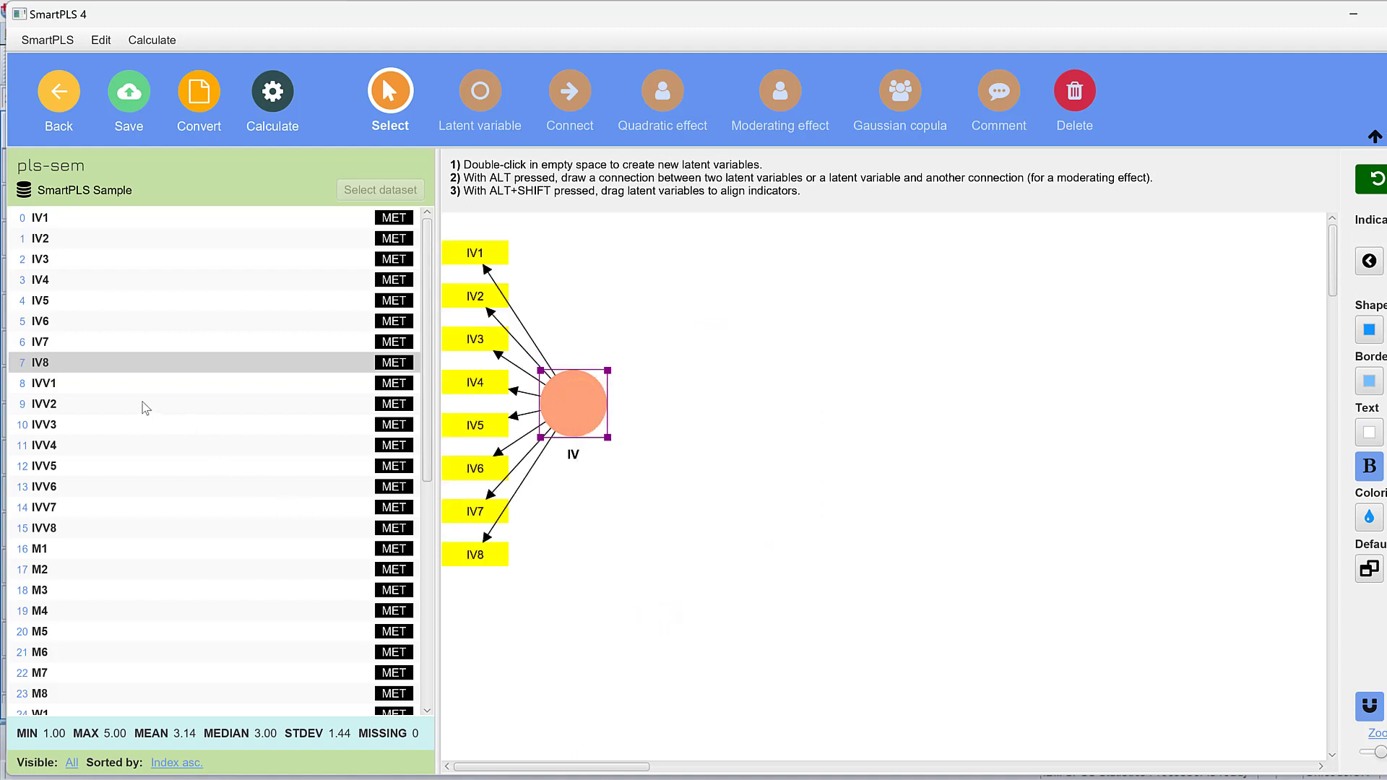
scroll(70, 406, down, 6)
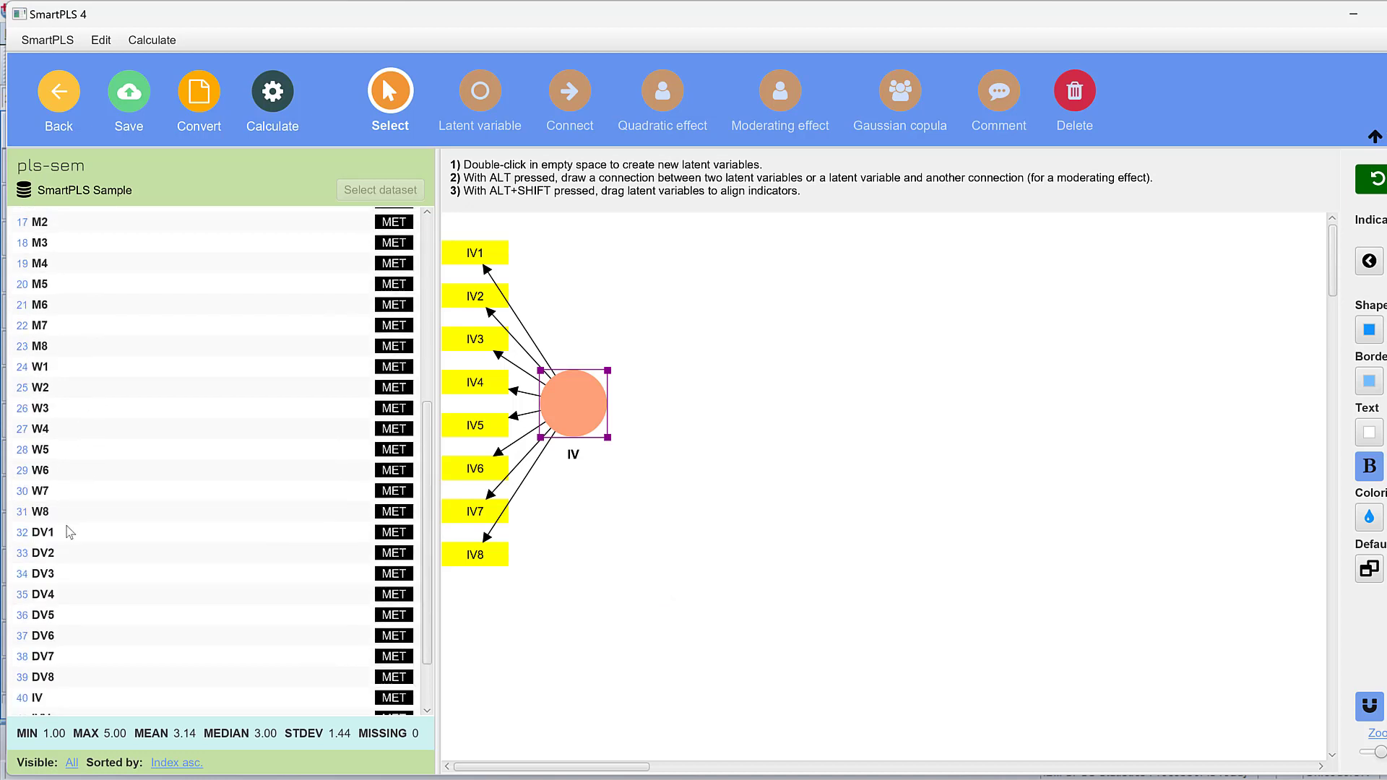
- Build construct DV from indicators DV1–DV8 on the canvas's right side, then nudge IV slightly right
drag(43, 483, 45, 525)
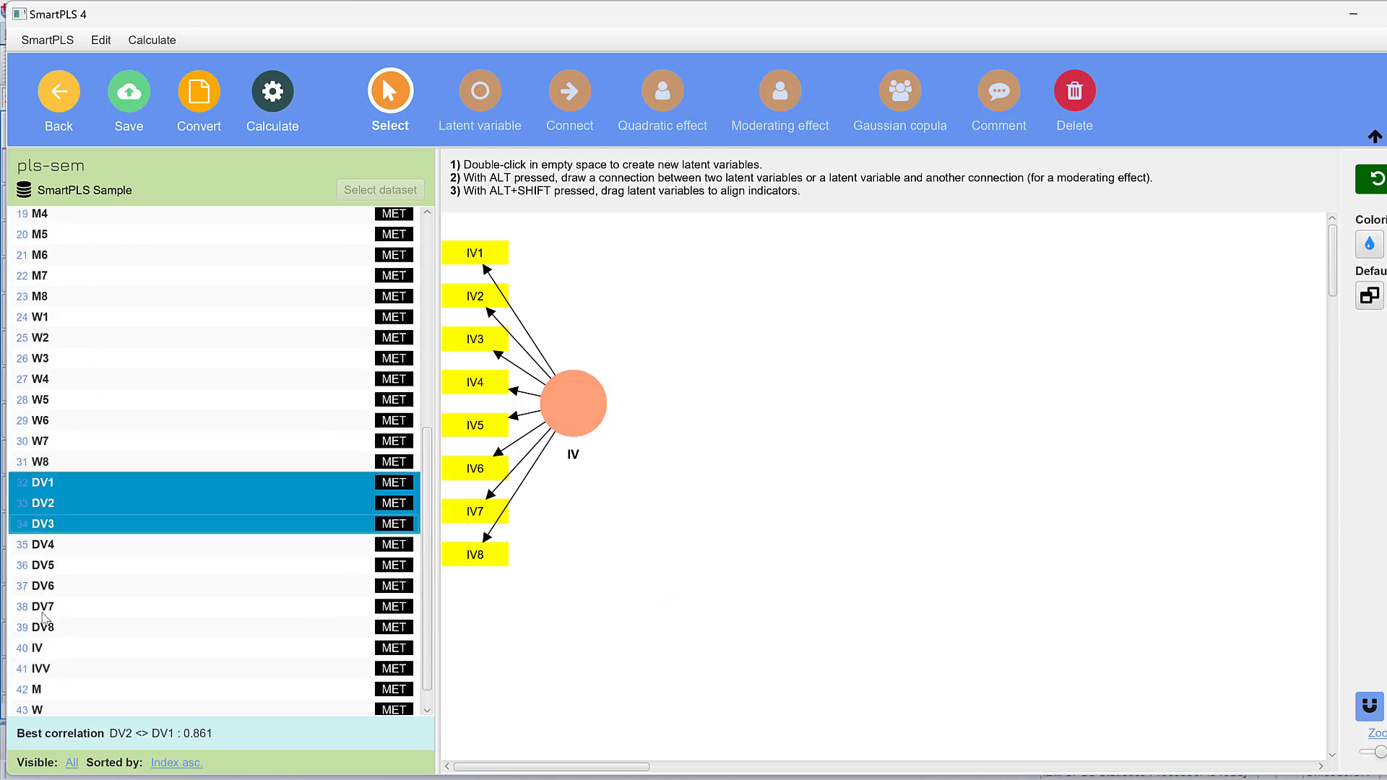
ctrl+click(47, 630)
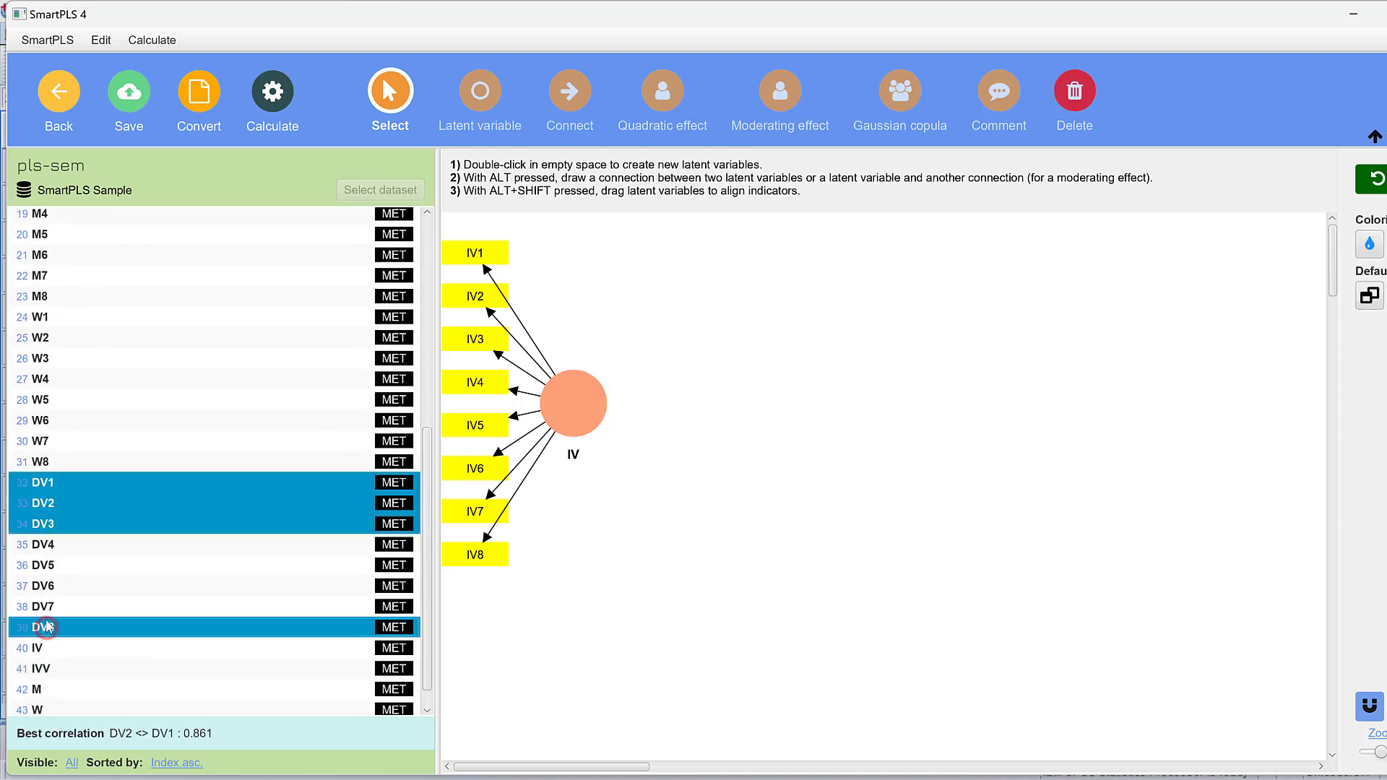
ctrl+click(42, 545)
ctrl+click(42, 567)
ctrl+click(42, 587)
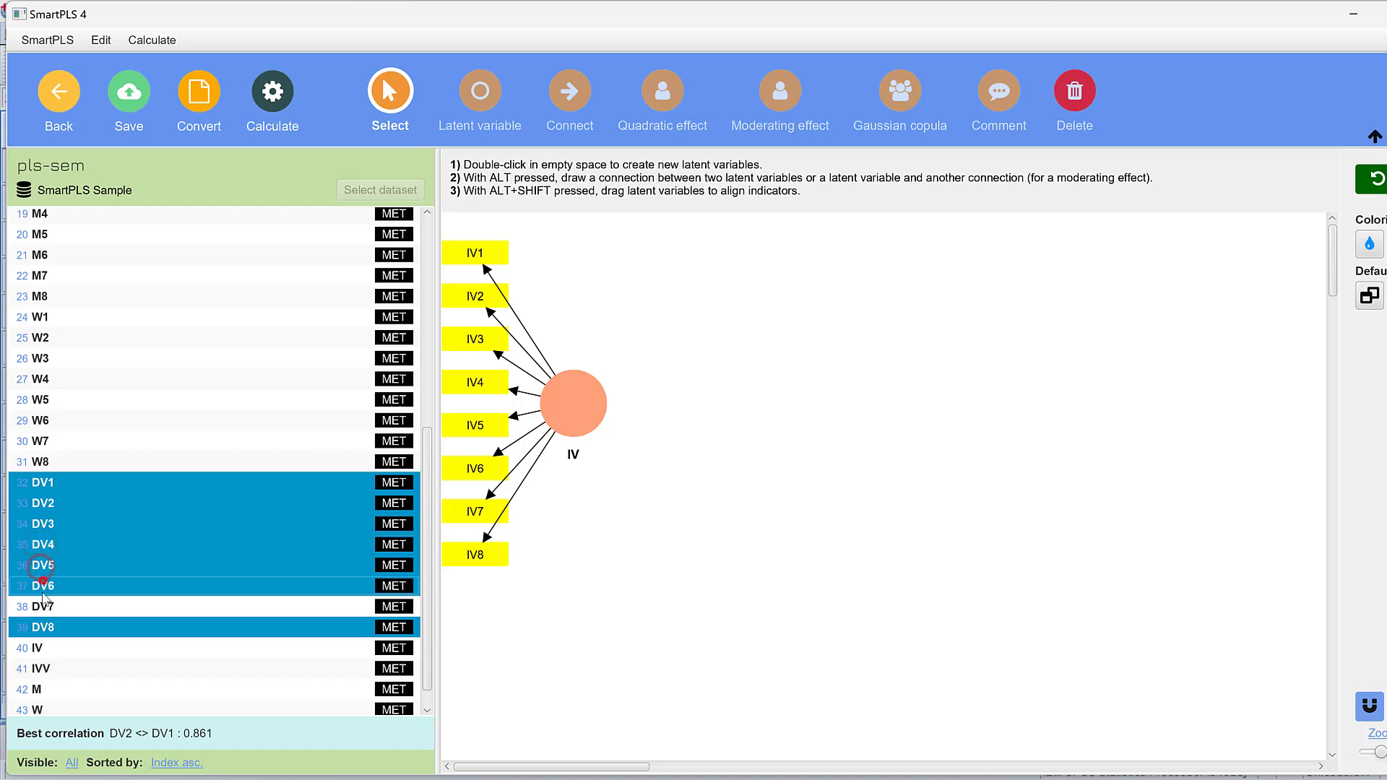
ctrl+click(43, 608)
drag(45, 611, 1079, 393)
key(Return)
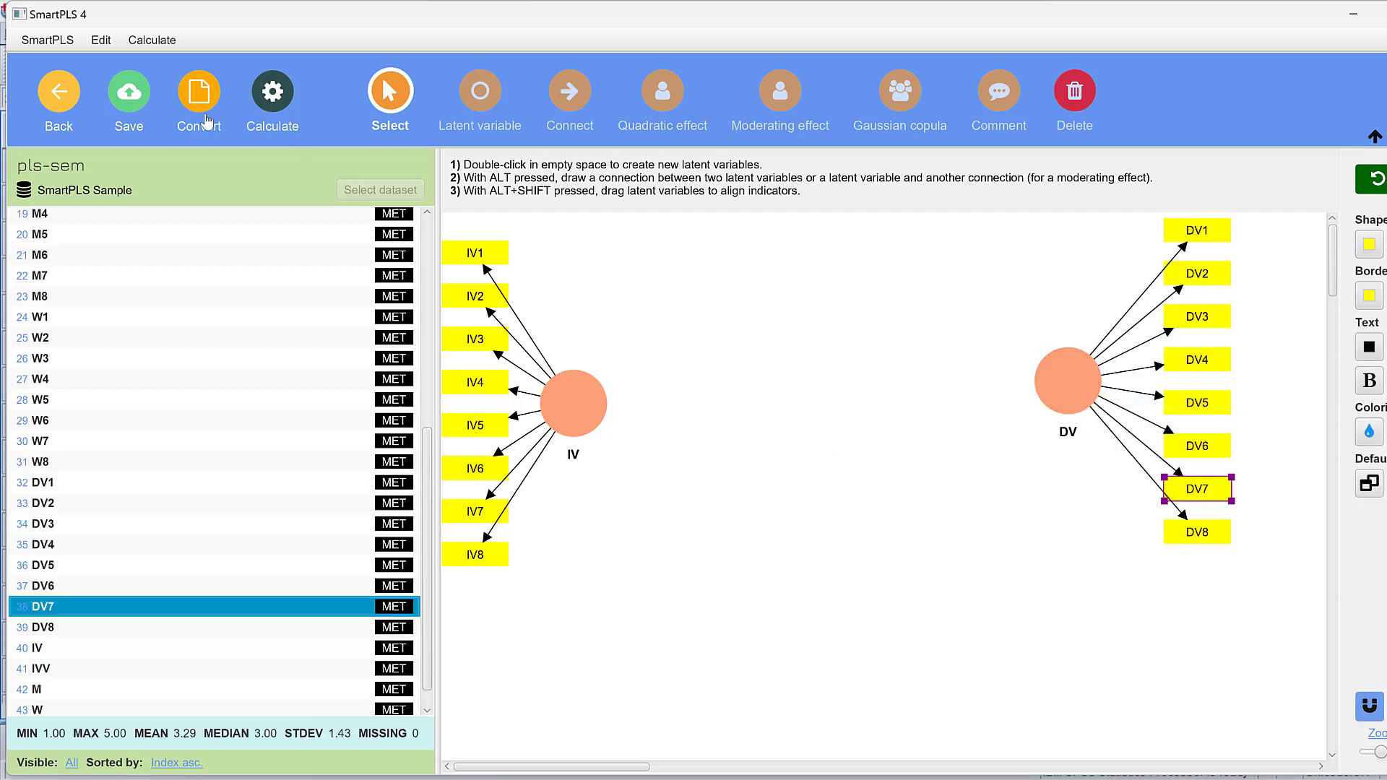
drag(572, 391, 638, 388)
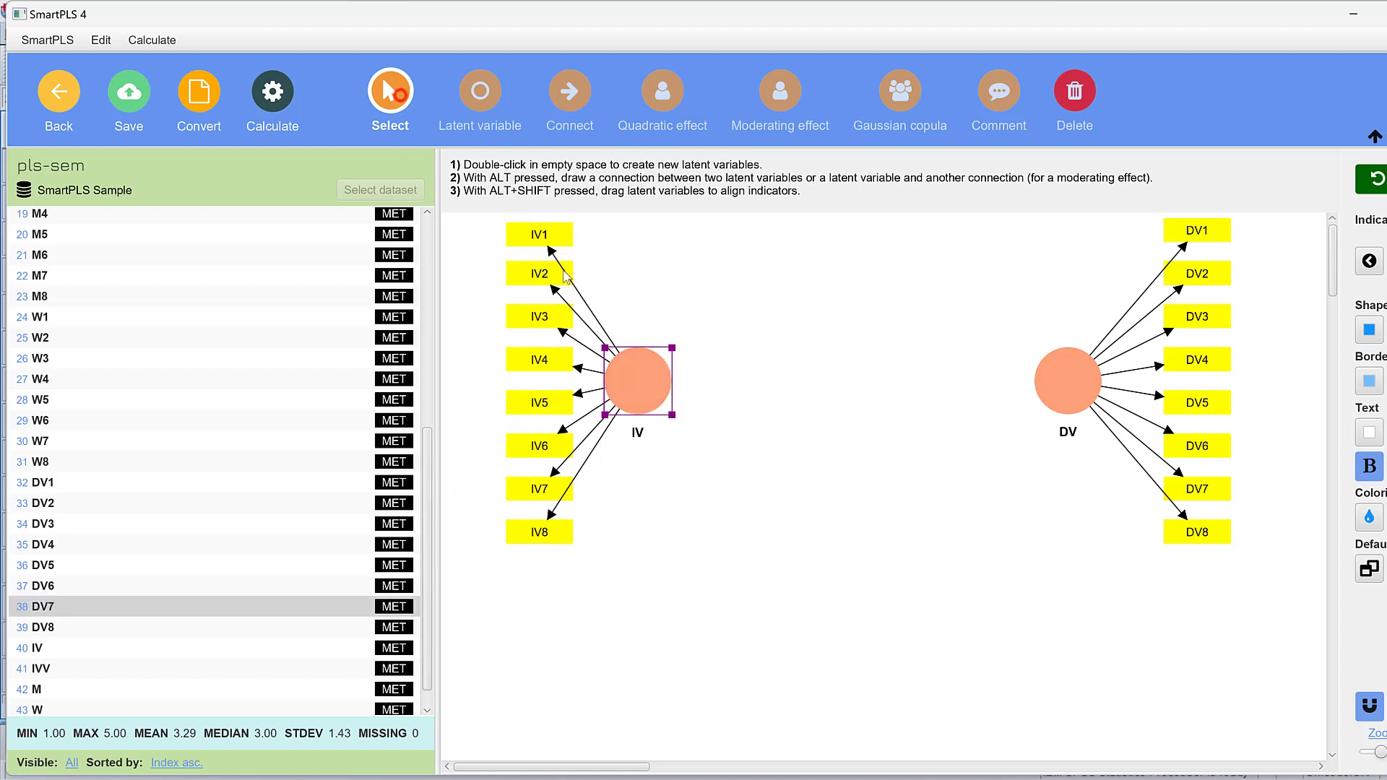
- Connect the IV circle to the DV circle with a structural path arrow
key(ctrl+a)
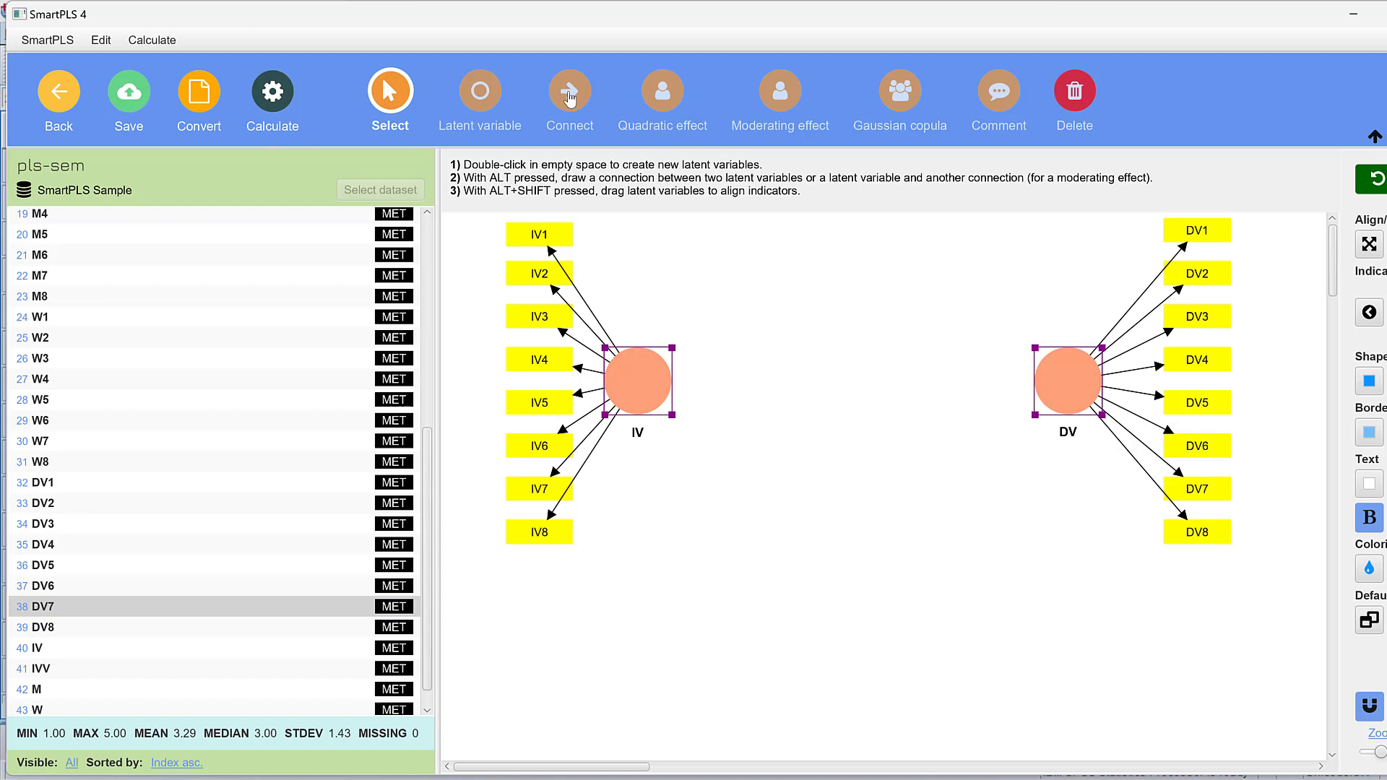
click(570, 99)
drag(660, 383, 1052, 386)
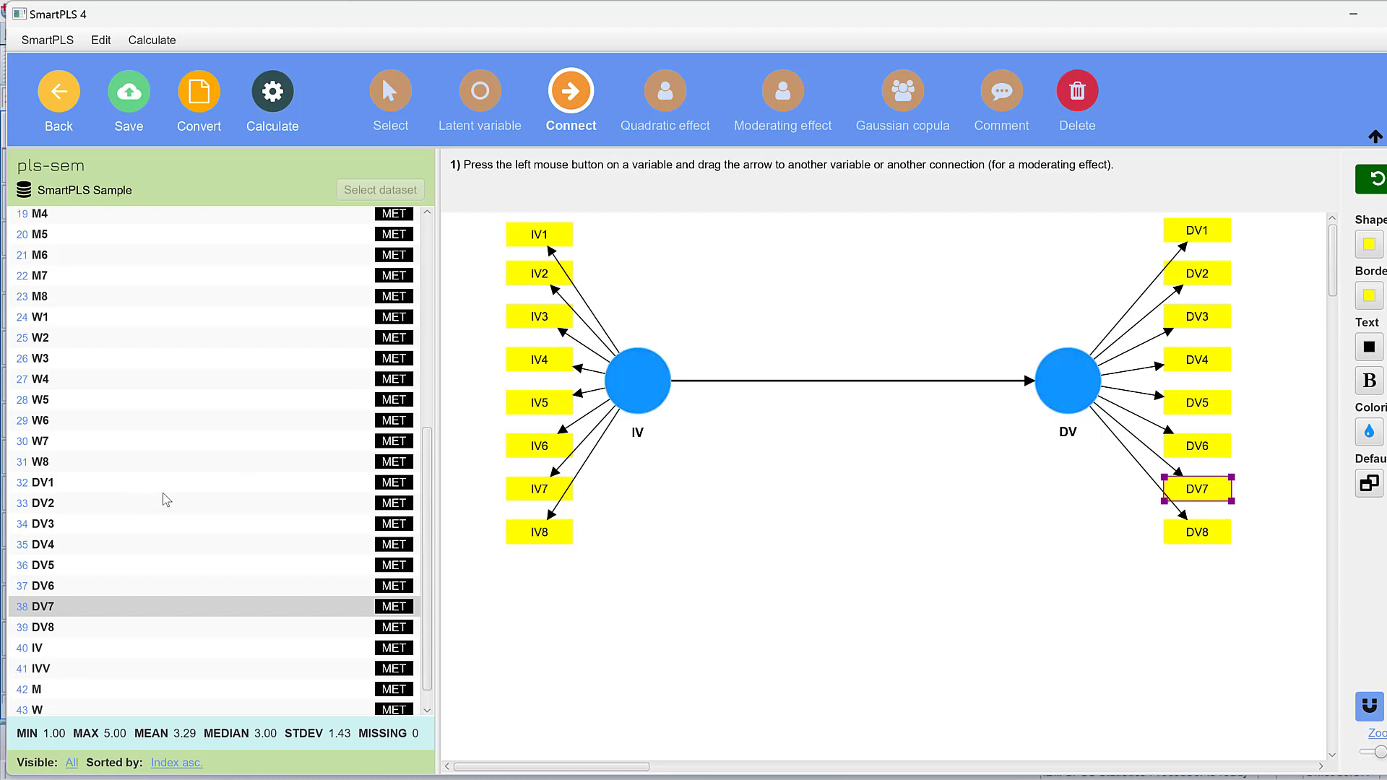
scroll(65, 322, up, 4)
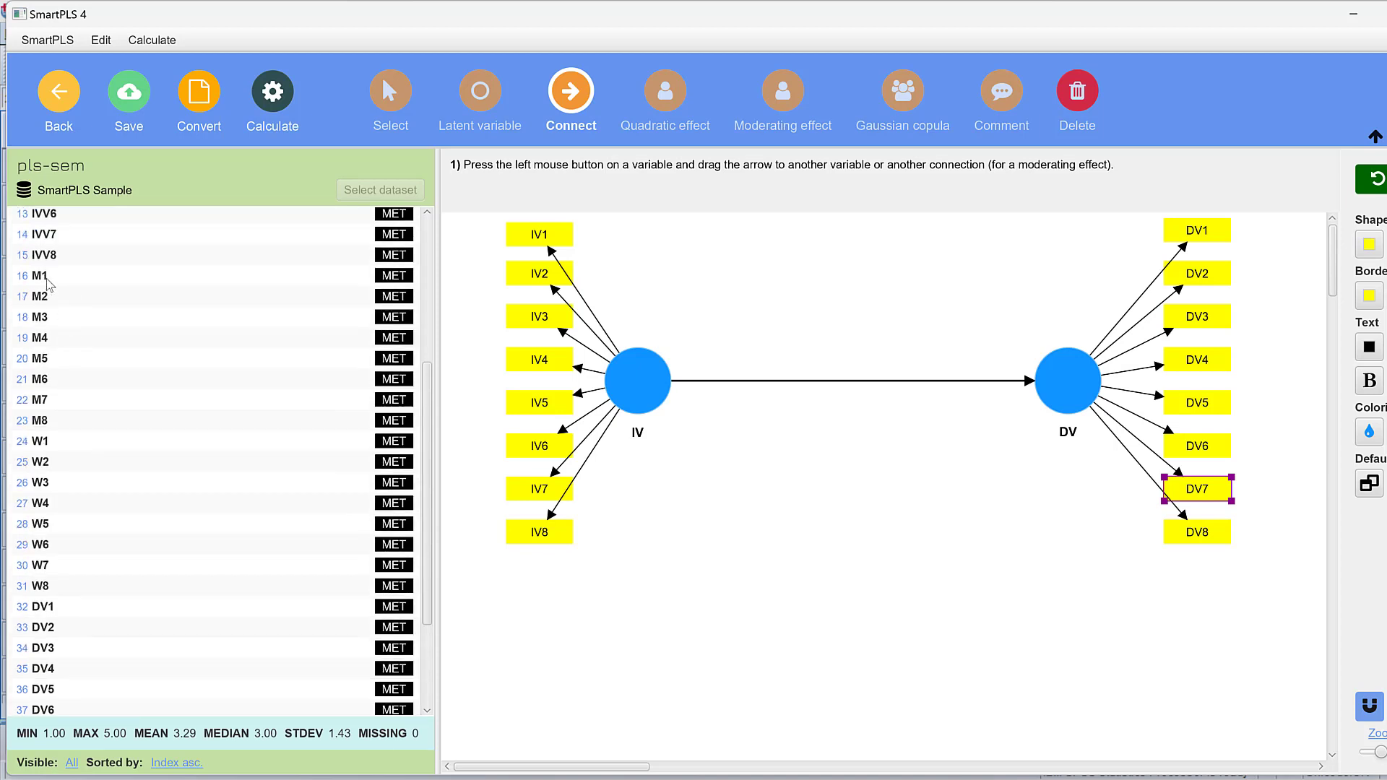
- Create construct M from indicators M1–M8 below the model
click(42, 277)
ctrl+click(42, 296)
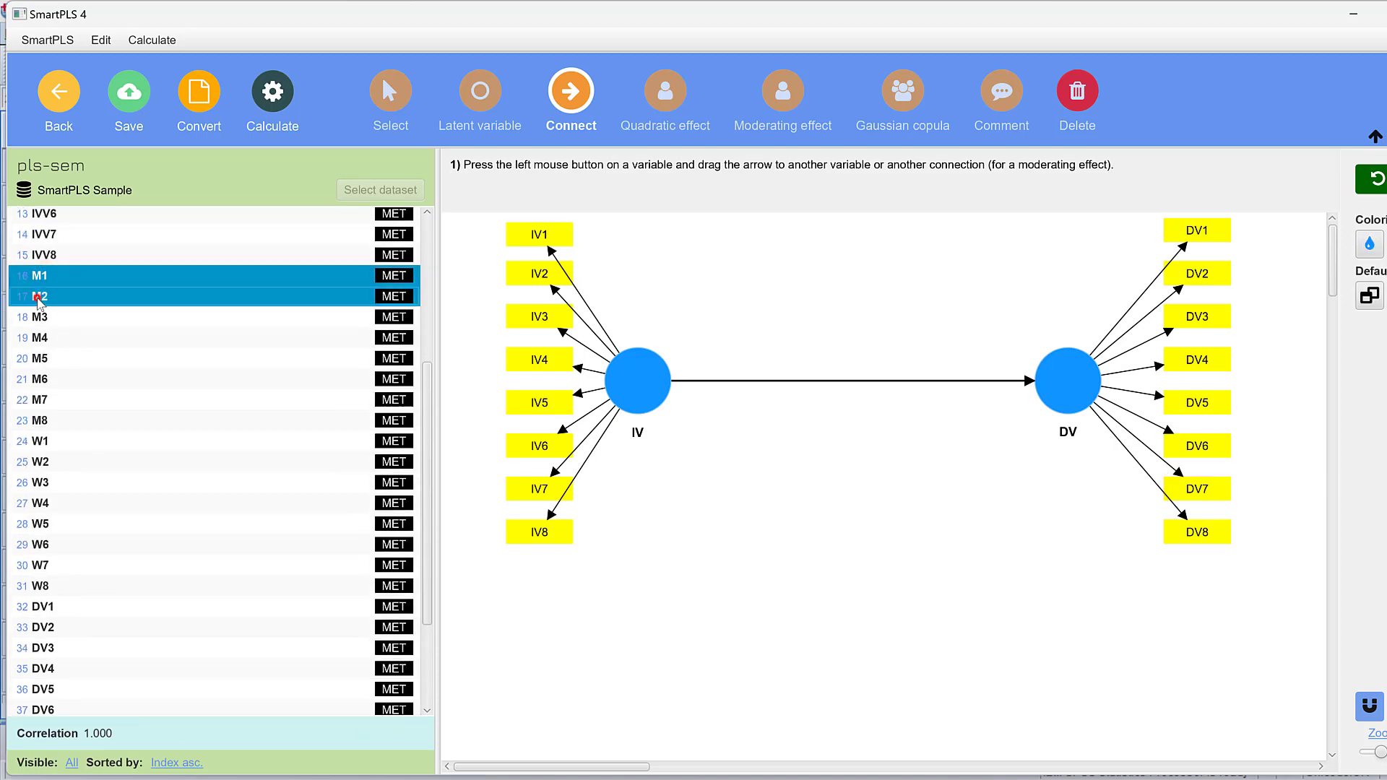
ctrl+click(42, 317)
ctrl+click(42, 337)
ctrl+click(41, 358)
ctrl+click(41, 379)
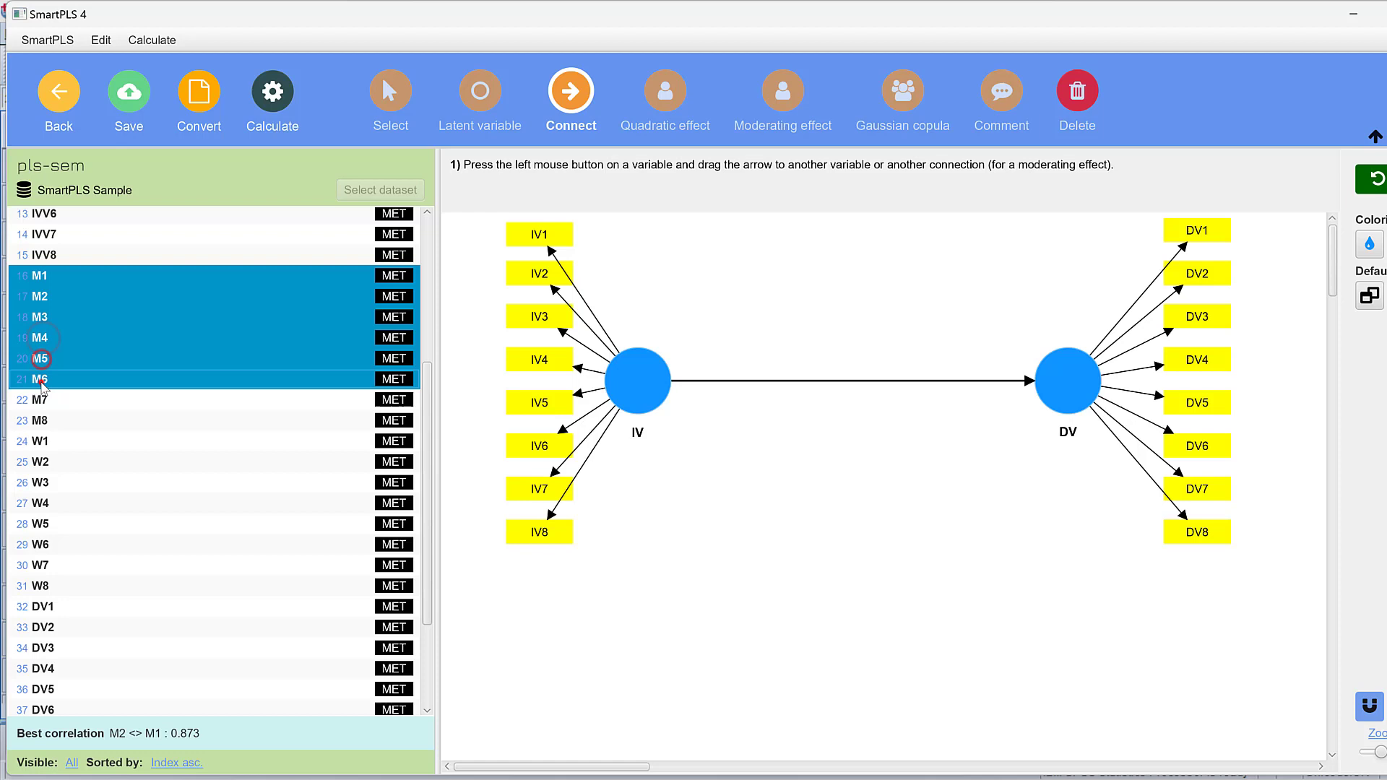
ctrl+click(40, 400)
ctrl+click(40, 420)
drag(42, 423, 845, 529)
key(Return)
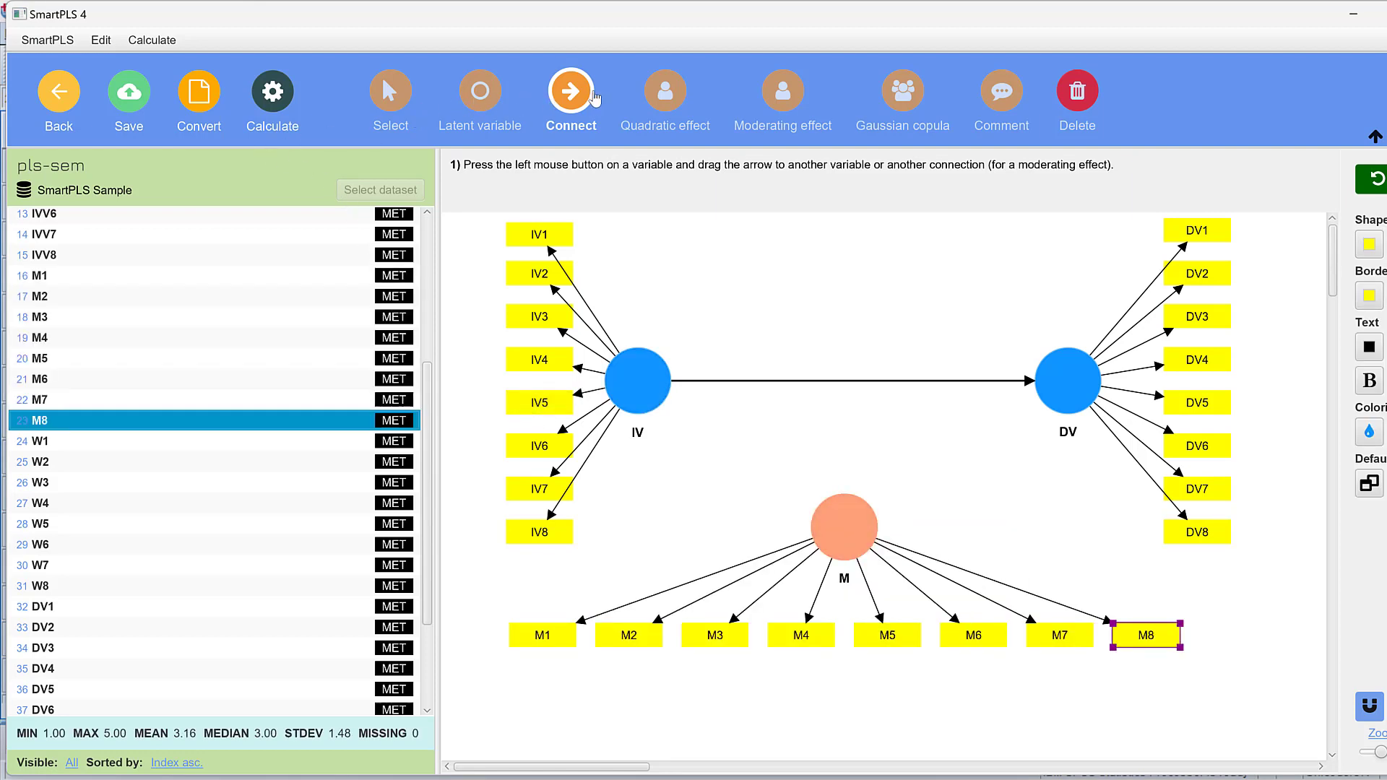
- Draw structural paths from IV to M and from M to DV
click(593, 92)
mouse_move(663, 404)
mouse_down()
mouse_move(706, 465)
mouse_move(855, 511)
mouse_up()
drag(916, 466, 1063, 384)
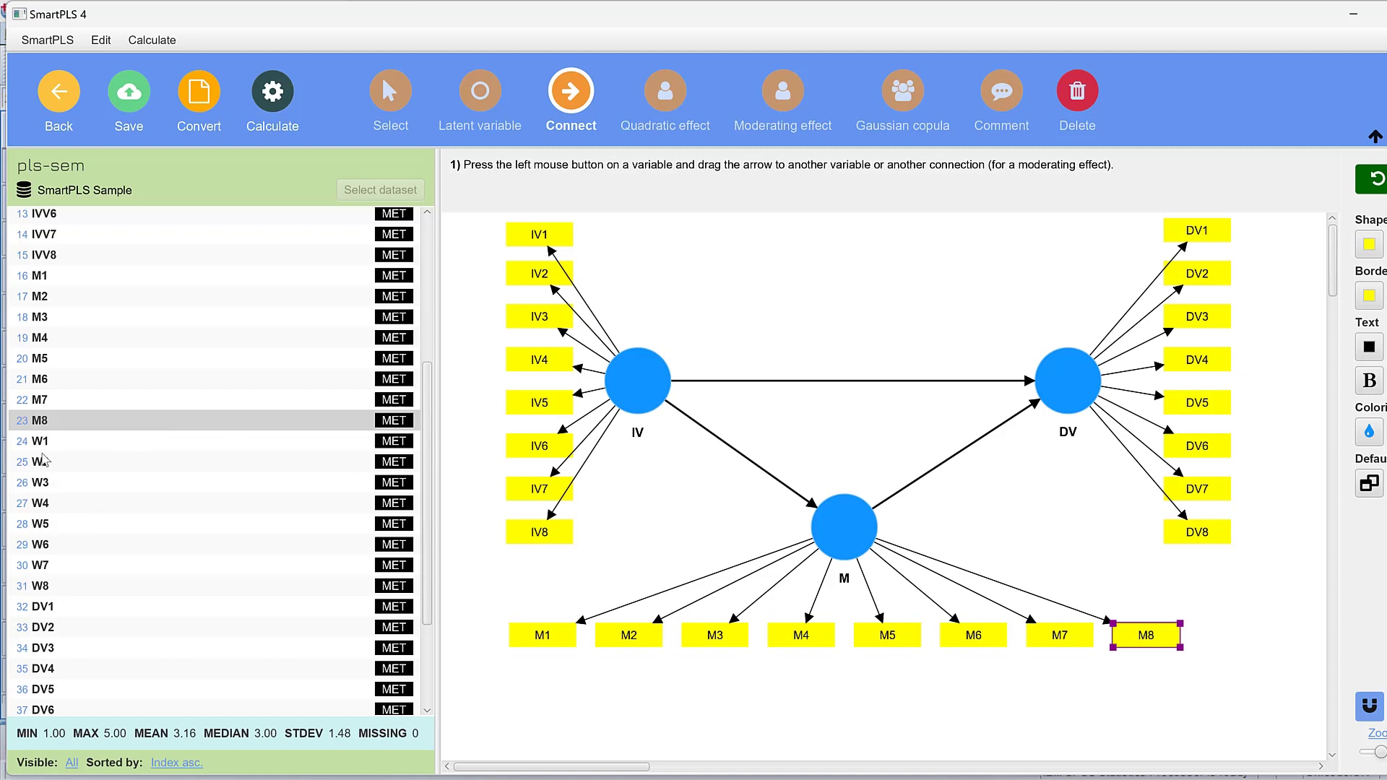
- Create construct W from indicators W1–W8 above the model and move IV clear of them
click(40, 442)
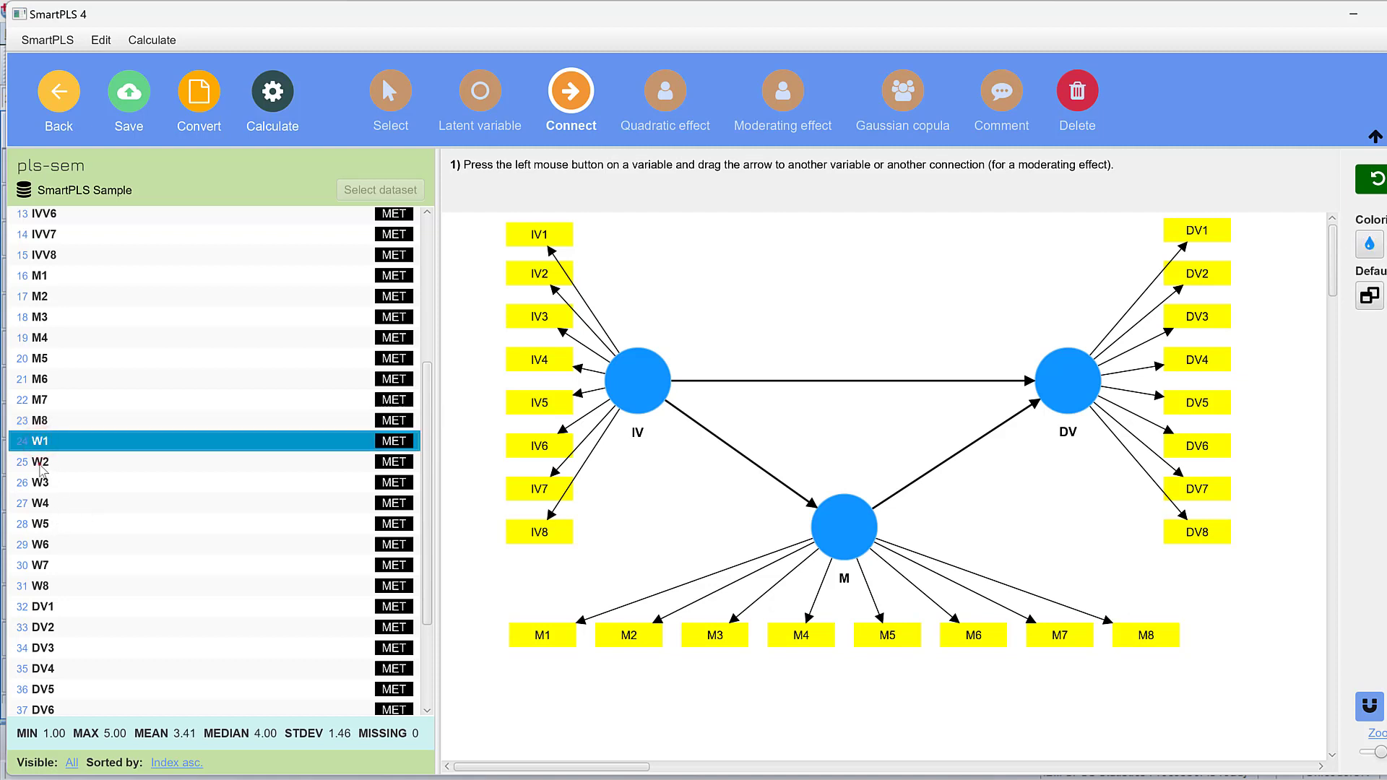
drag(40, 469, 868, 291)
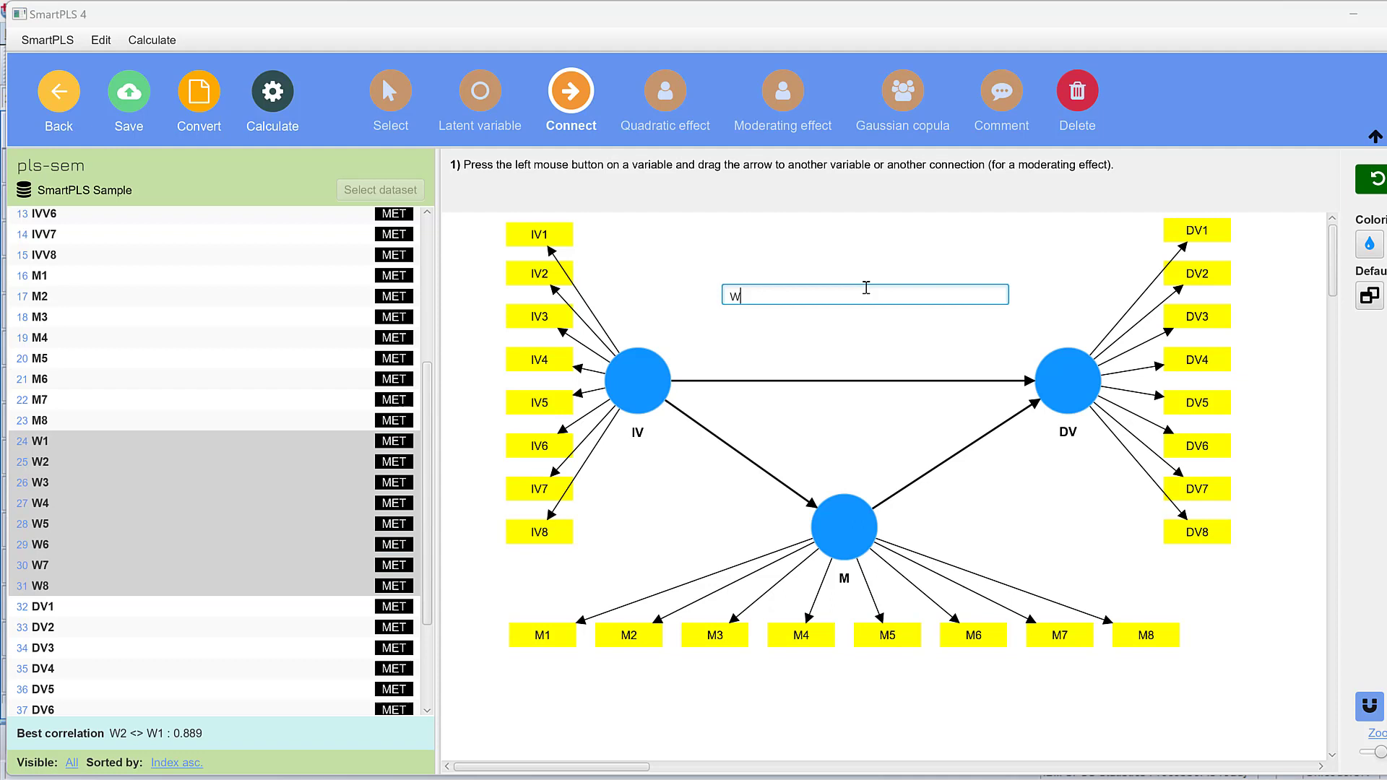
key(Return)
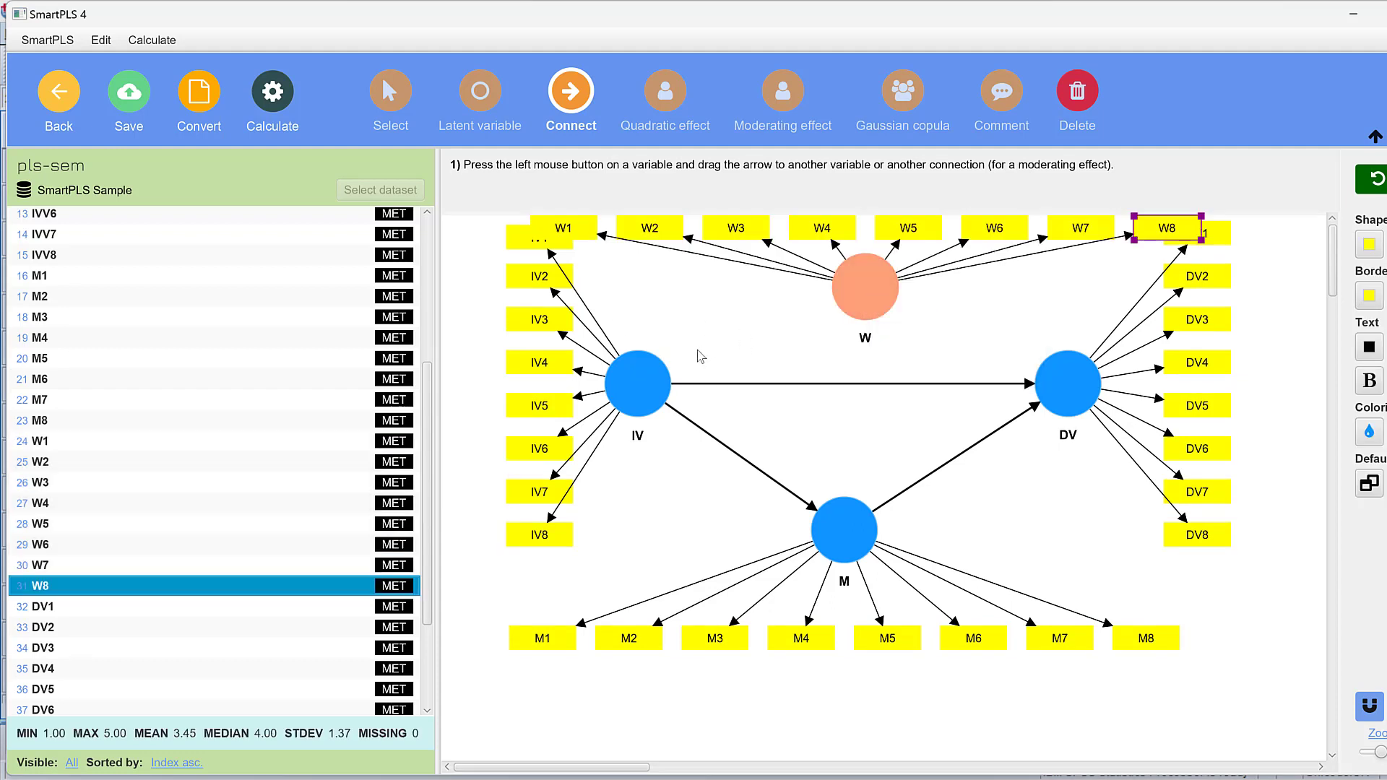
click(631, 410)
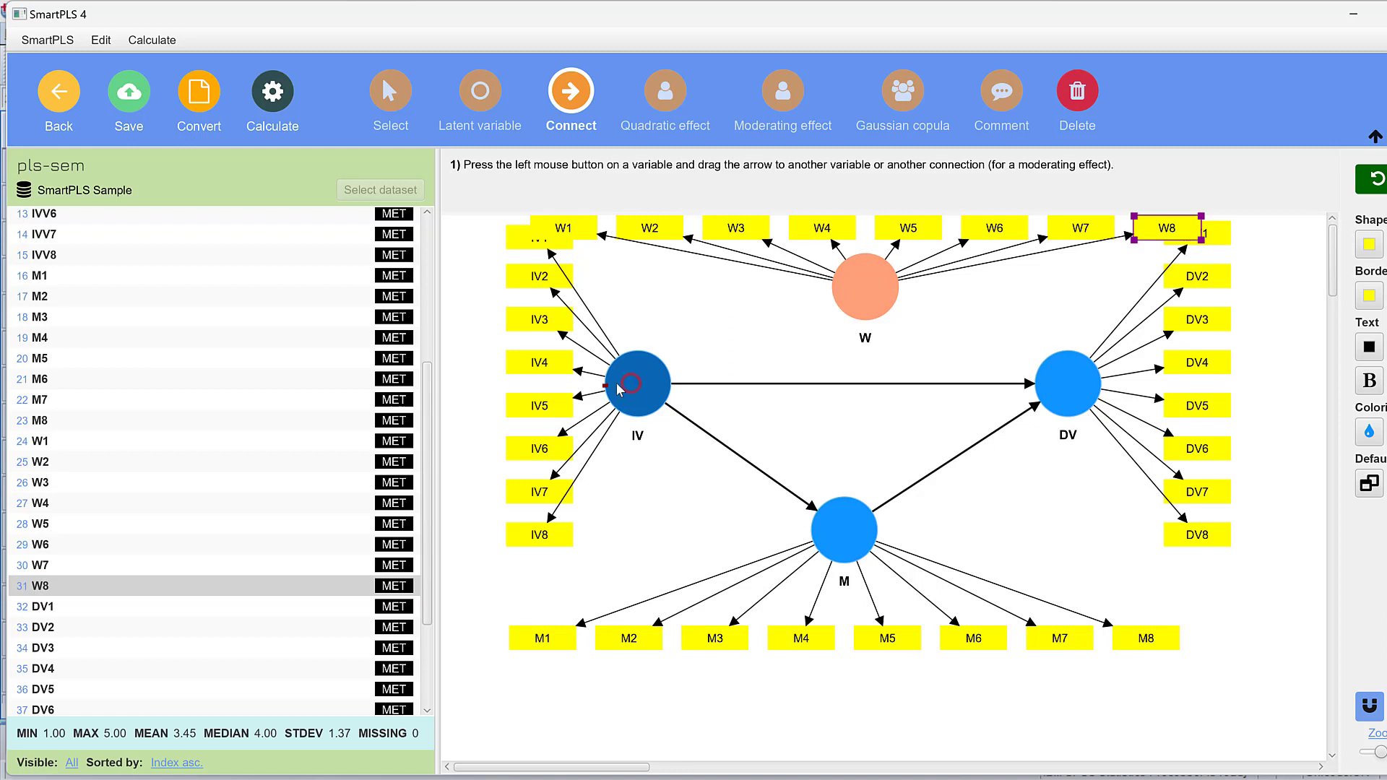
click(391, 90)
drag(631, 400, 623, 428)
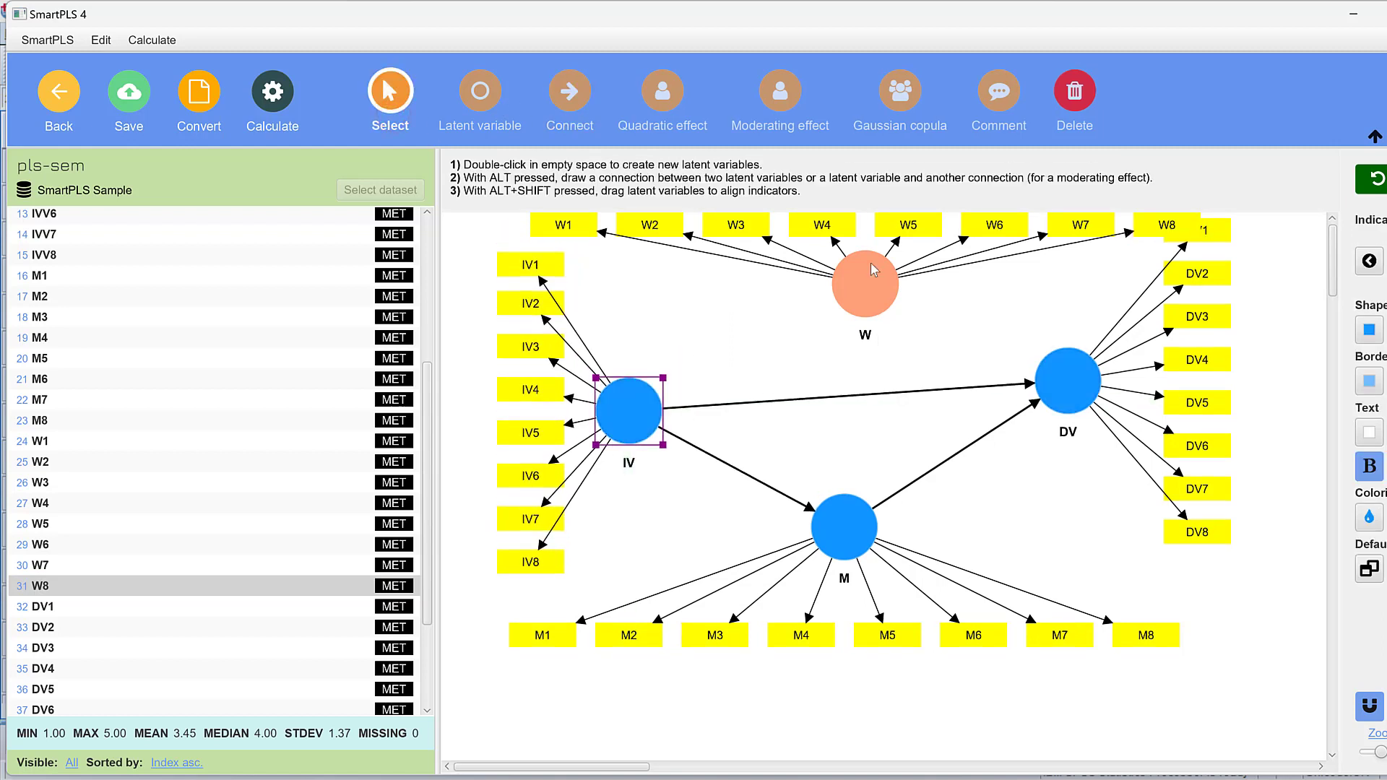
- Add a path from W to DV and make W moderate the IV→DV path
click(571, 110)
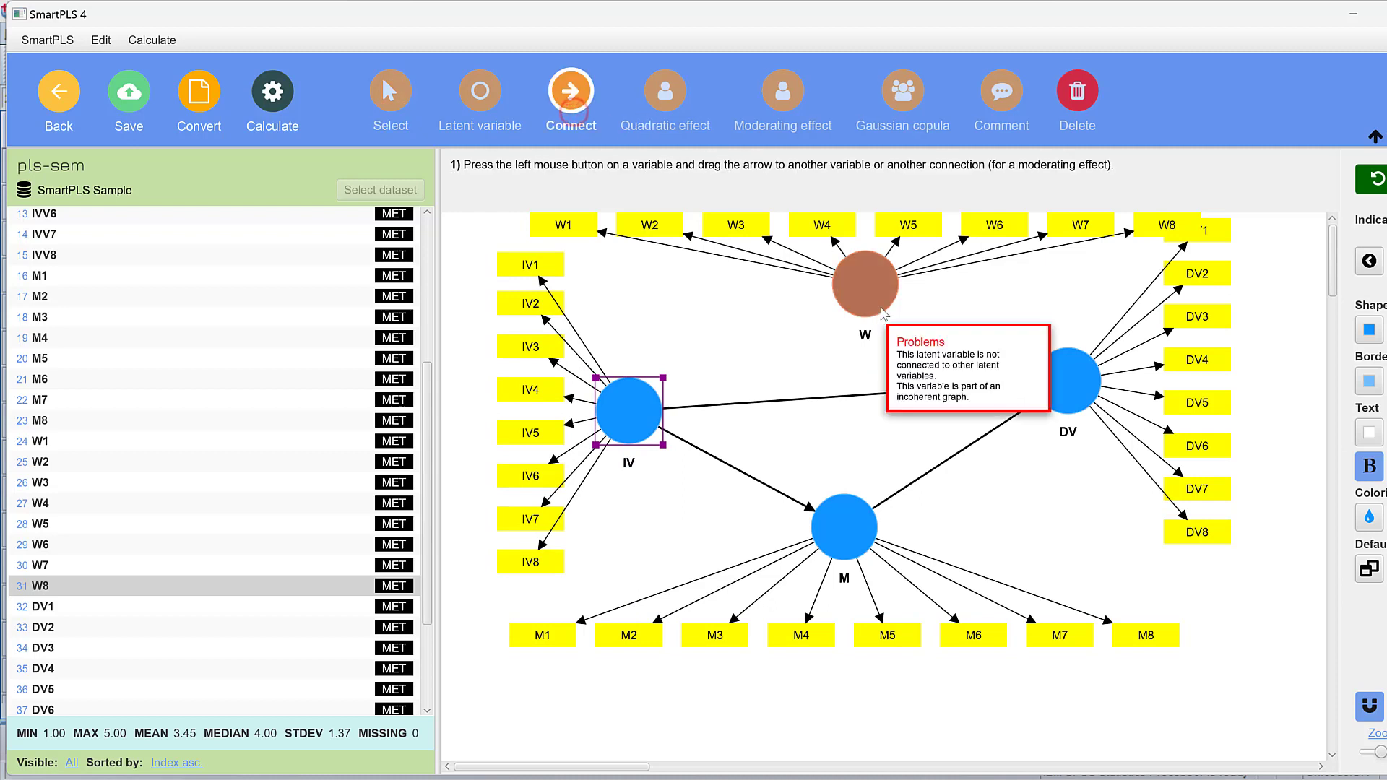
drag(883, 314, 1059, 377)
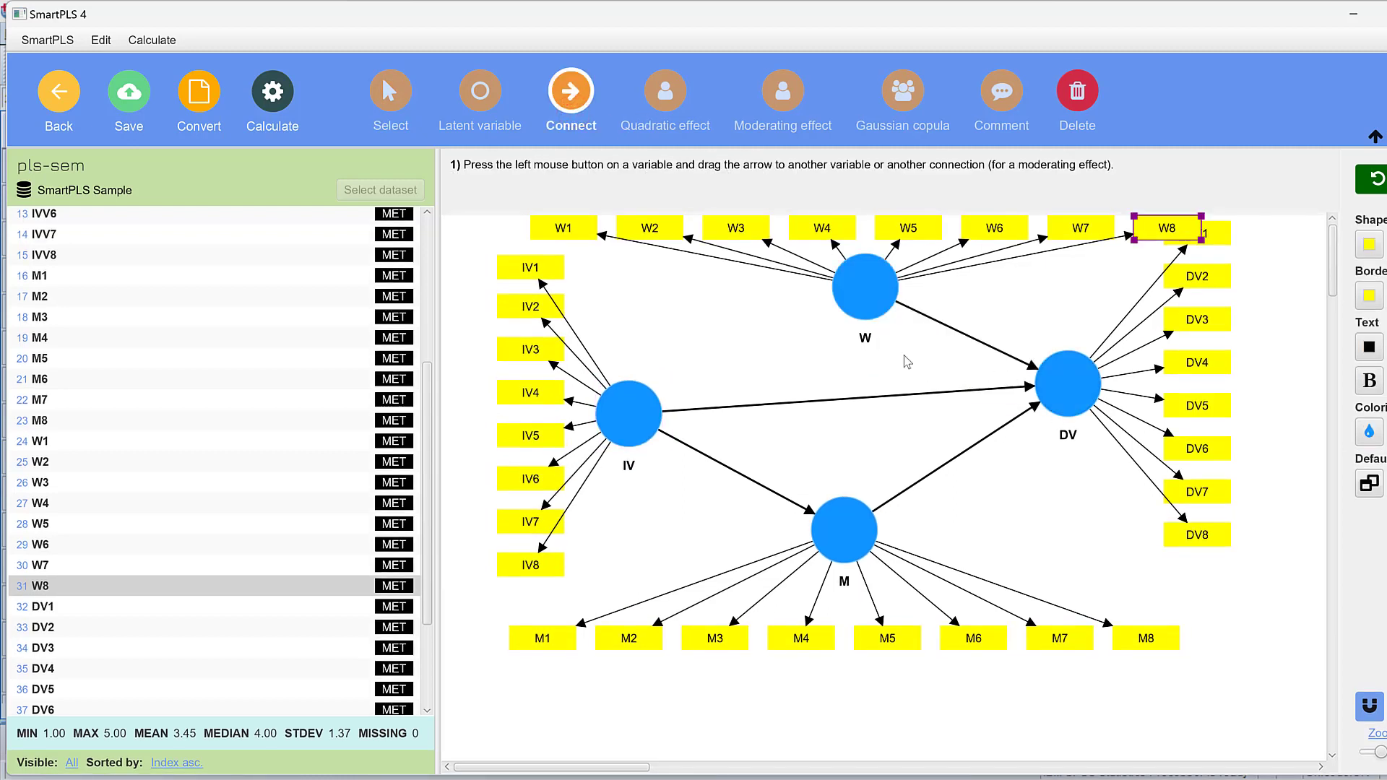
right_click(875, 302)
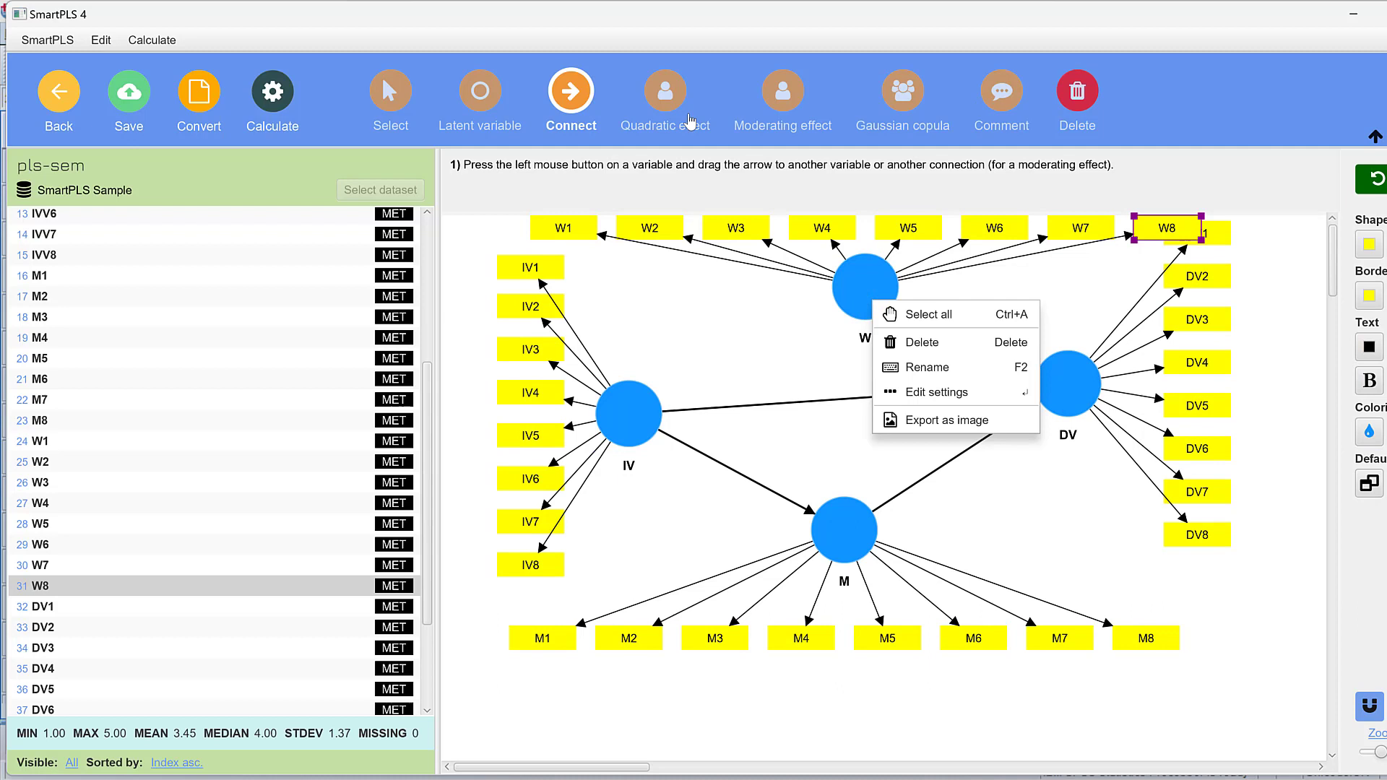
click(784, 118)
drag(865, 309, 865, 403)
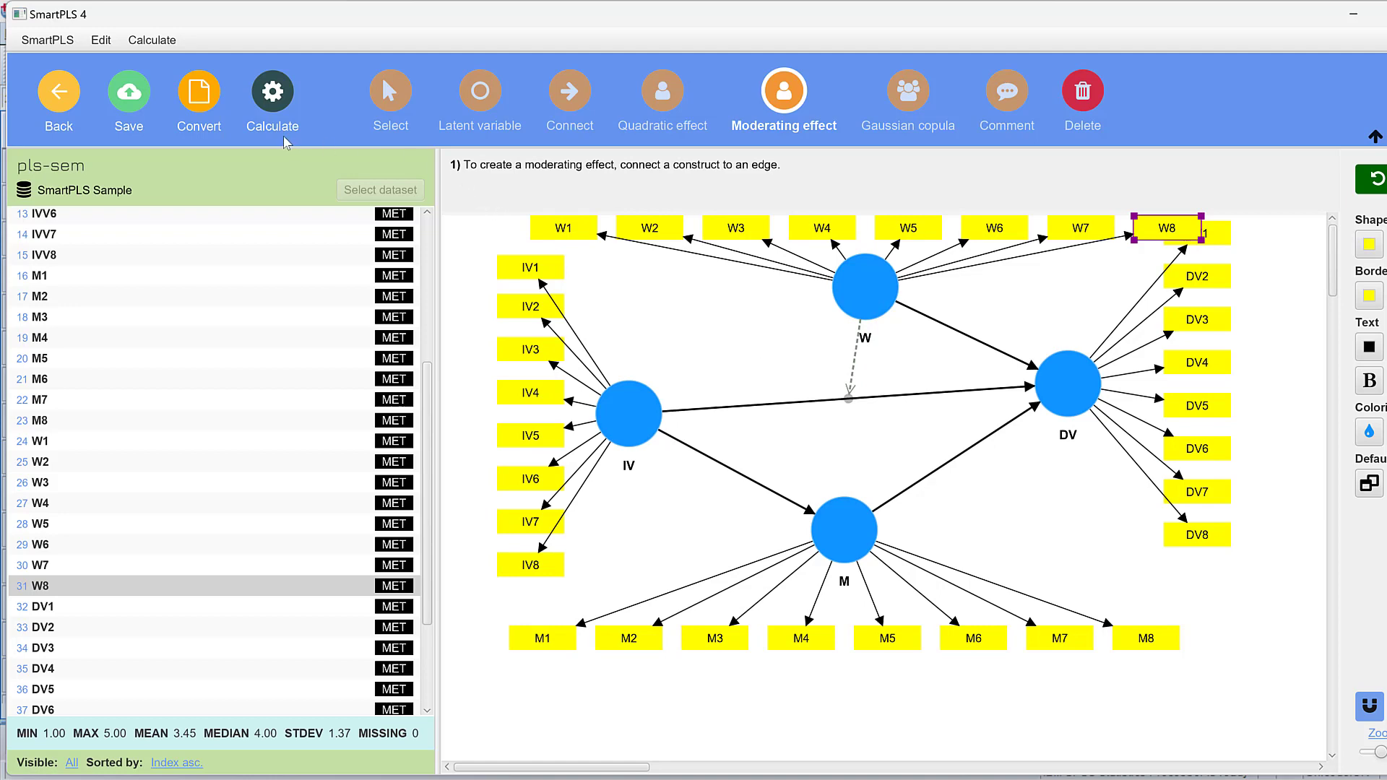
click(287, 107)
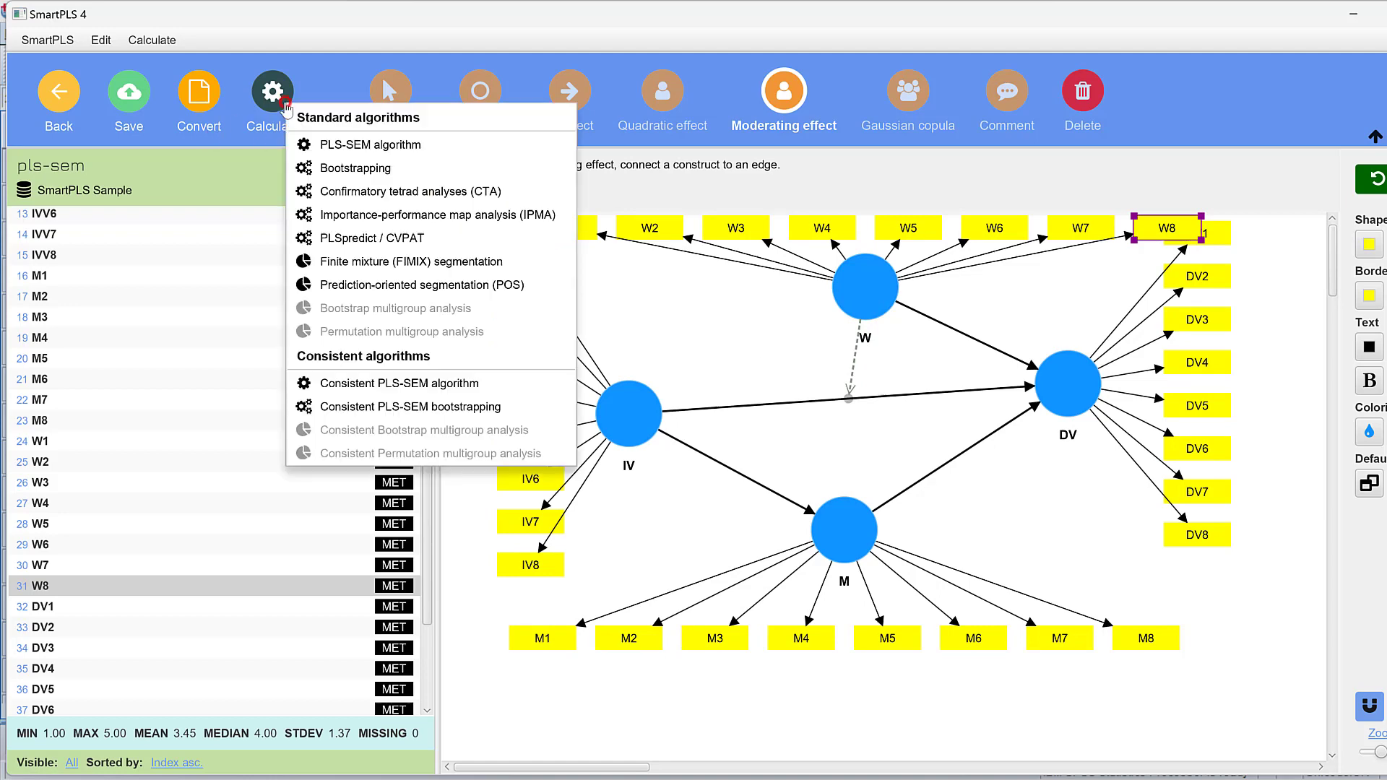
- Run bootstrapping with 5000 subsamples at two-tailed 0.05 significance
click(357, 169)
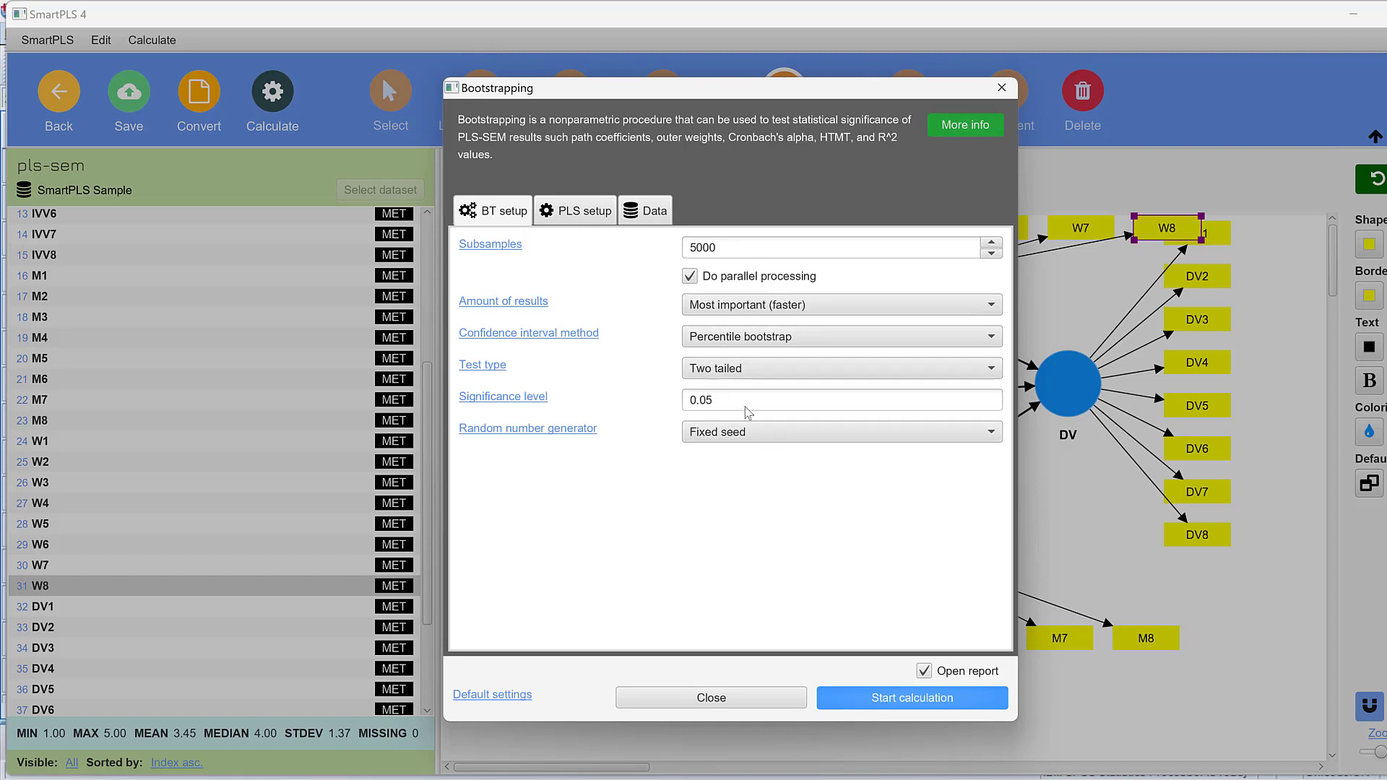
click(894, 698)
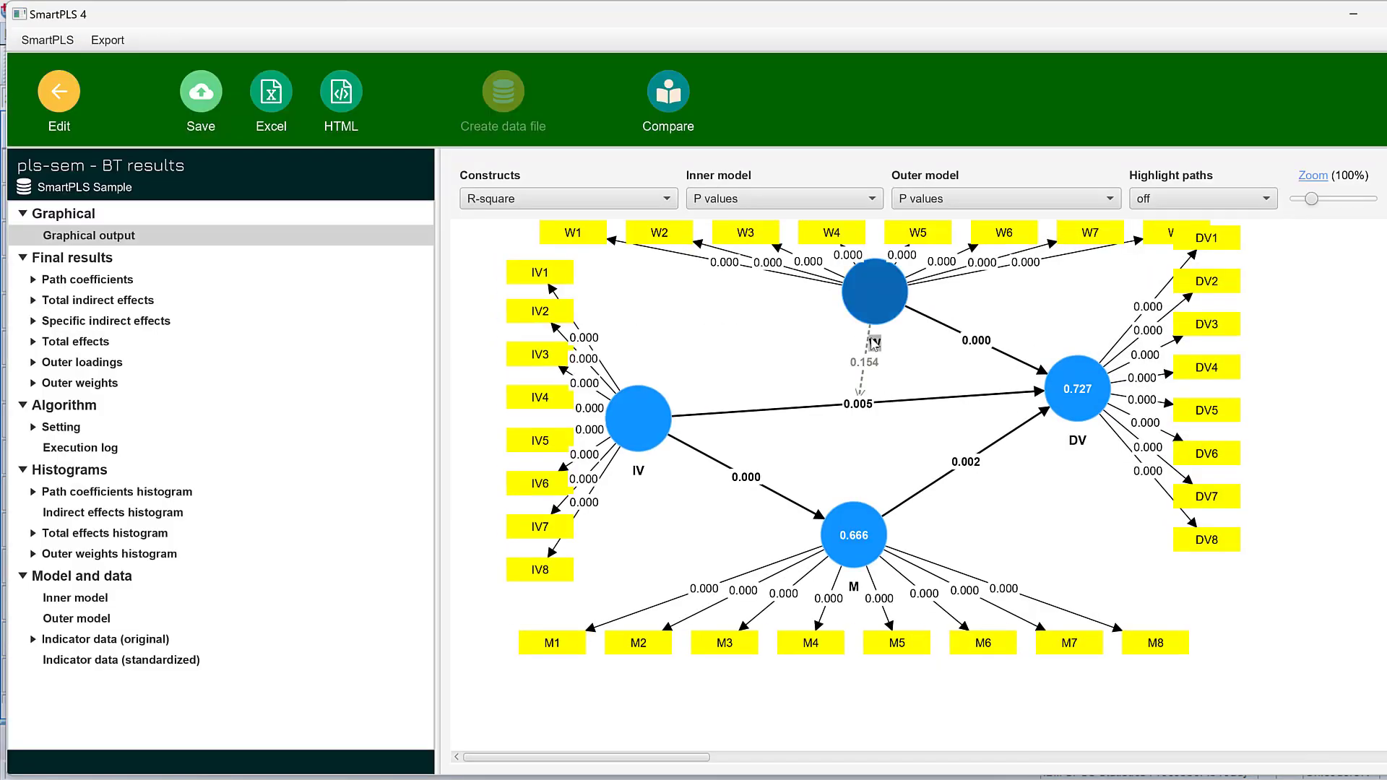
click(545, 200)
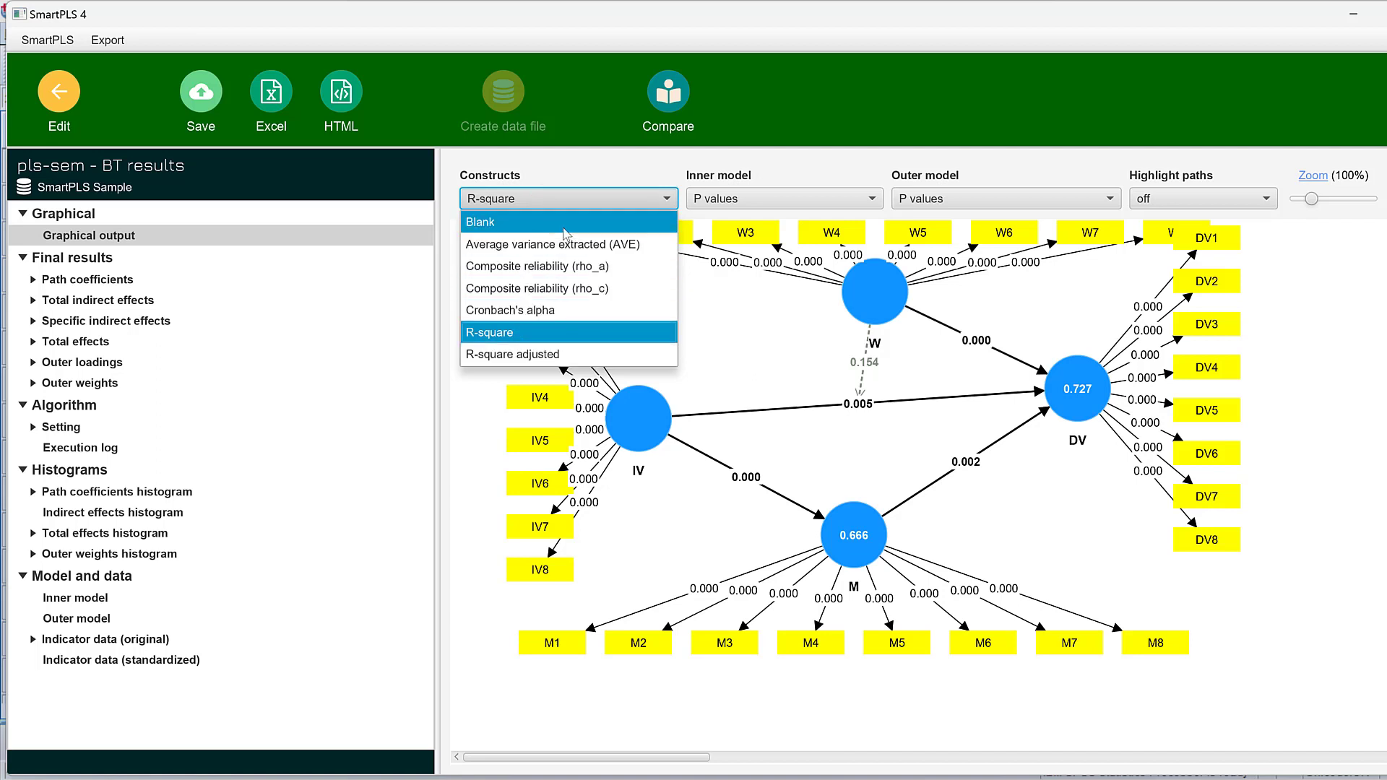
click(815, 151)
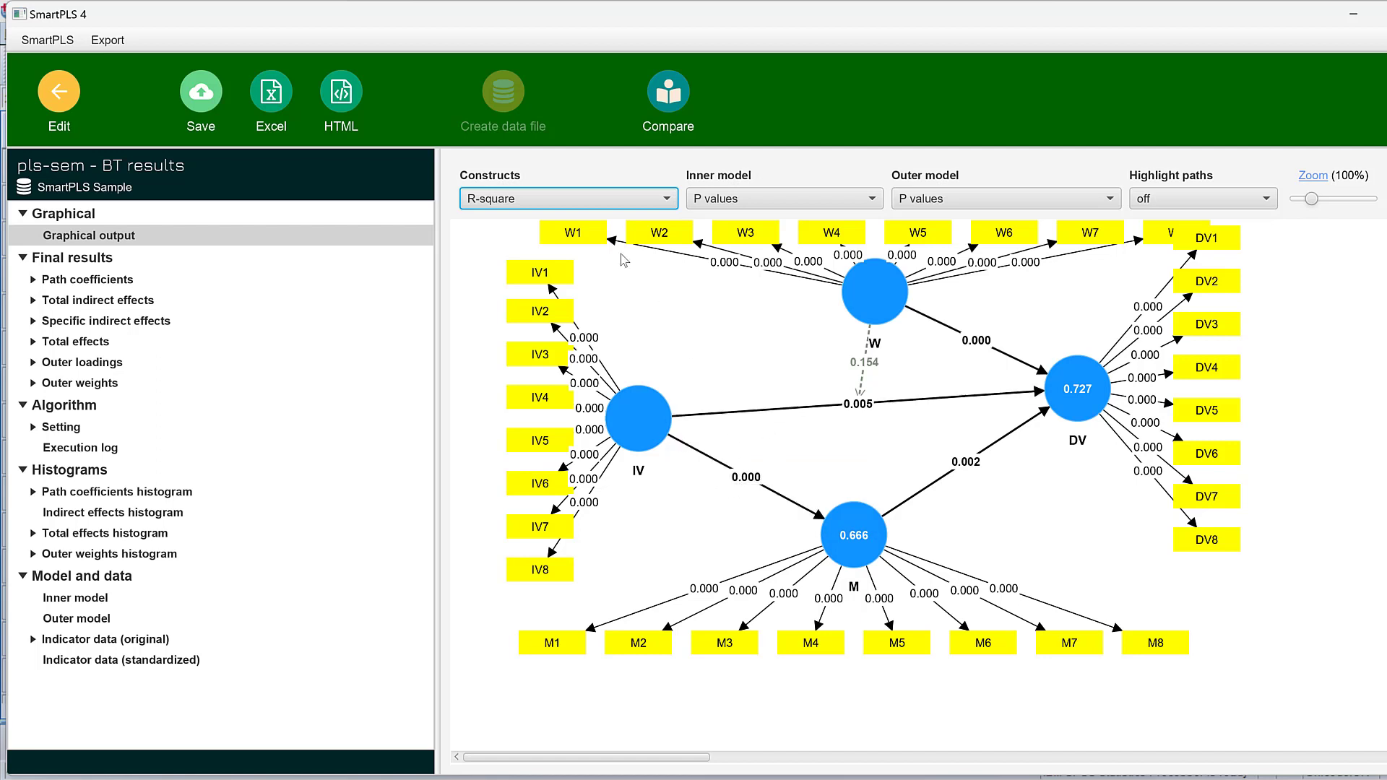
click(588, 201)
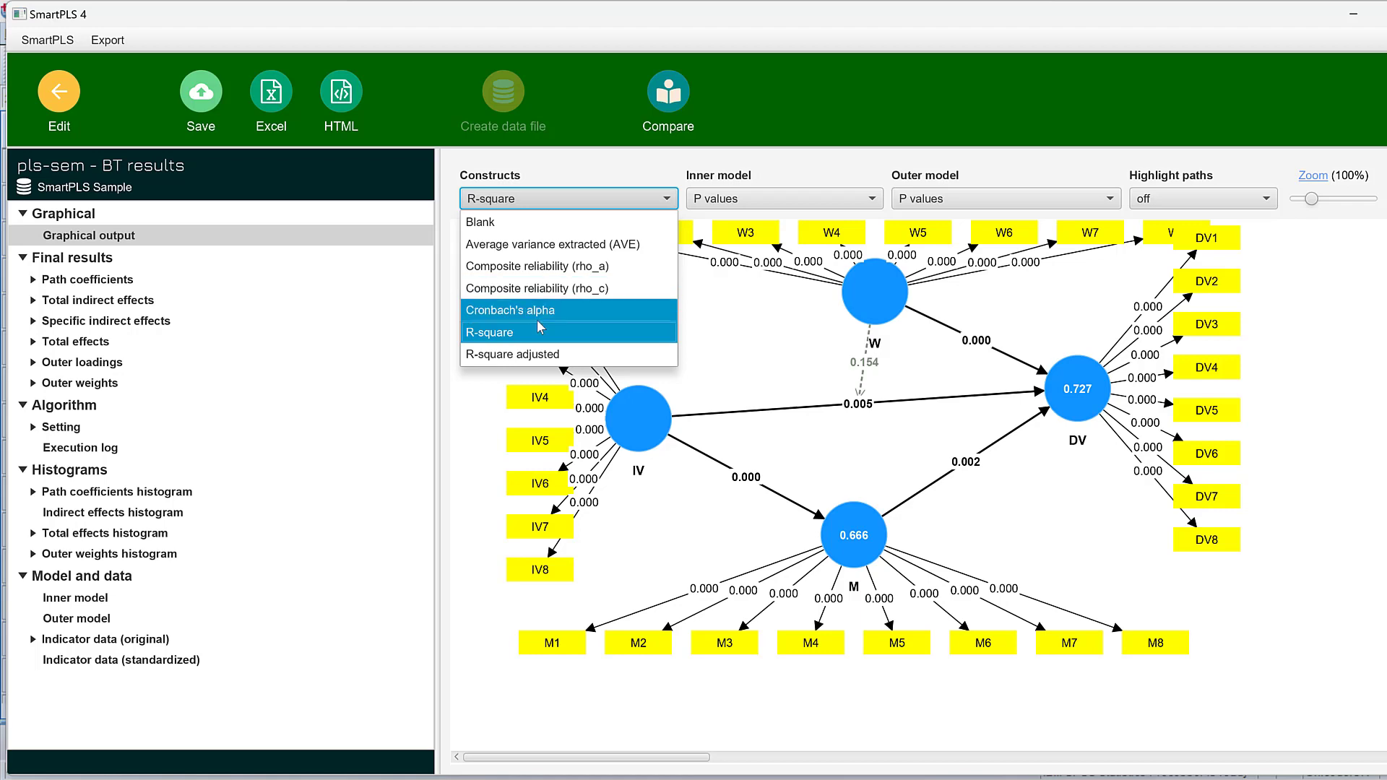
click(50, 282)
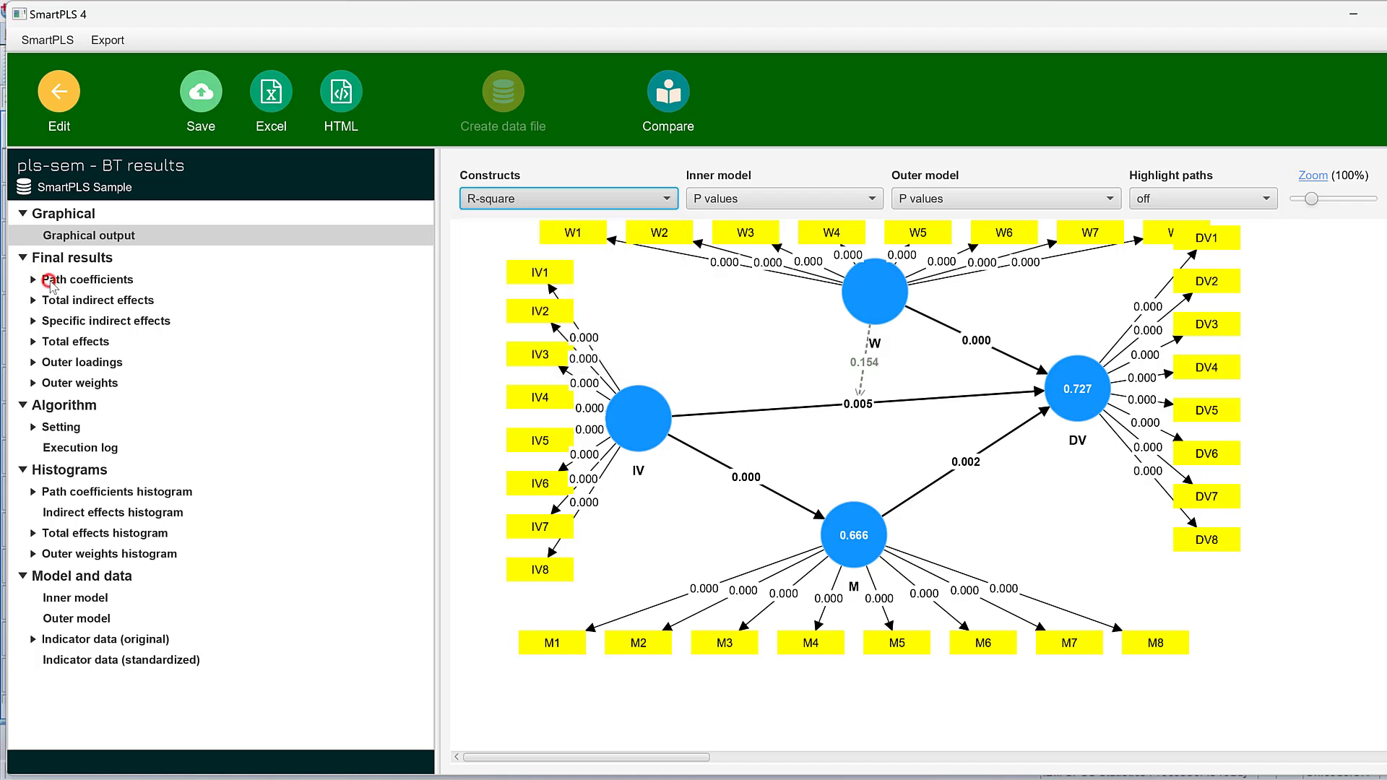
- Open the Final results path coefficients table with Mean, STDEV, T values and p values
click(51, 280)
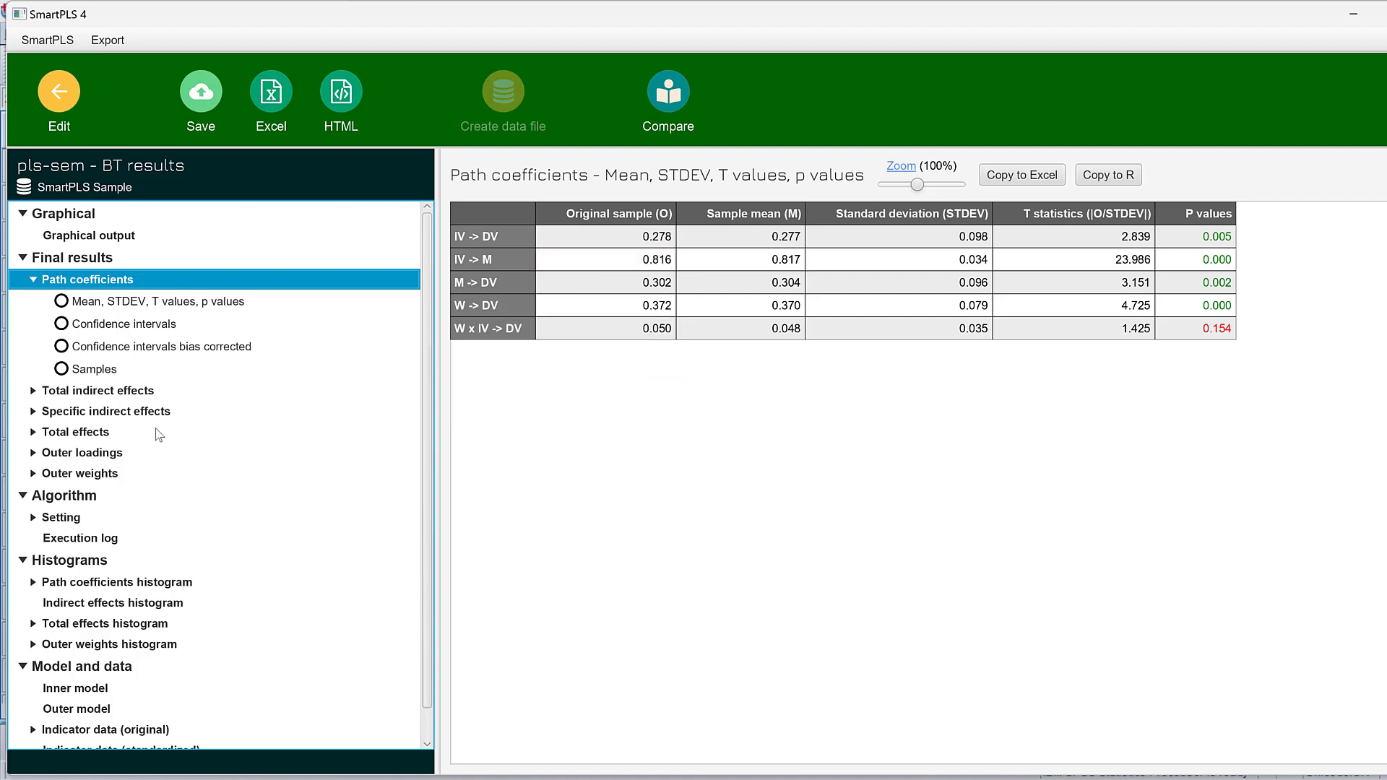
scroll(88, 540, down, 1)
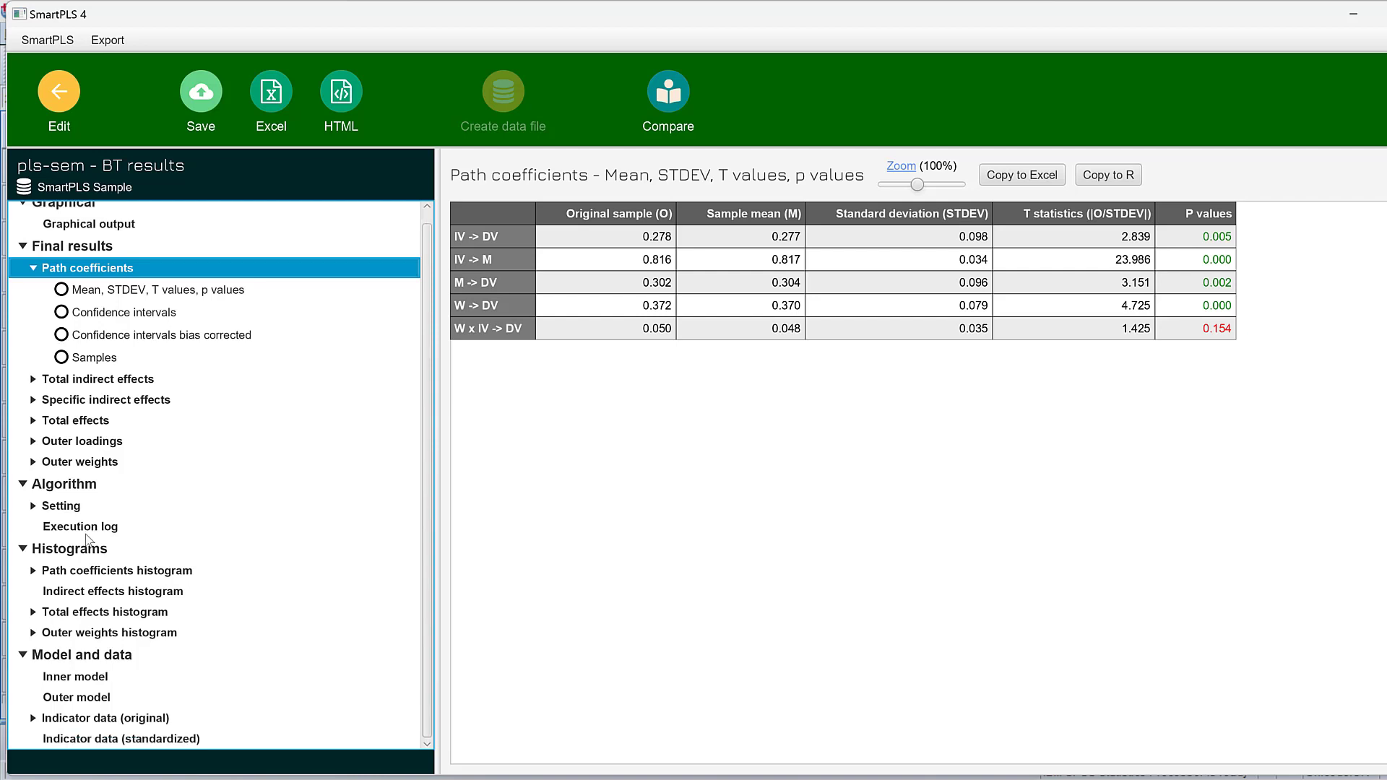
- Browse the inner model, outer model and IV→DV histogram results, ending on the outer model table
click(73, 680)
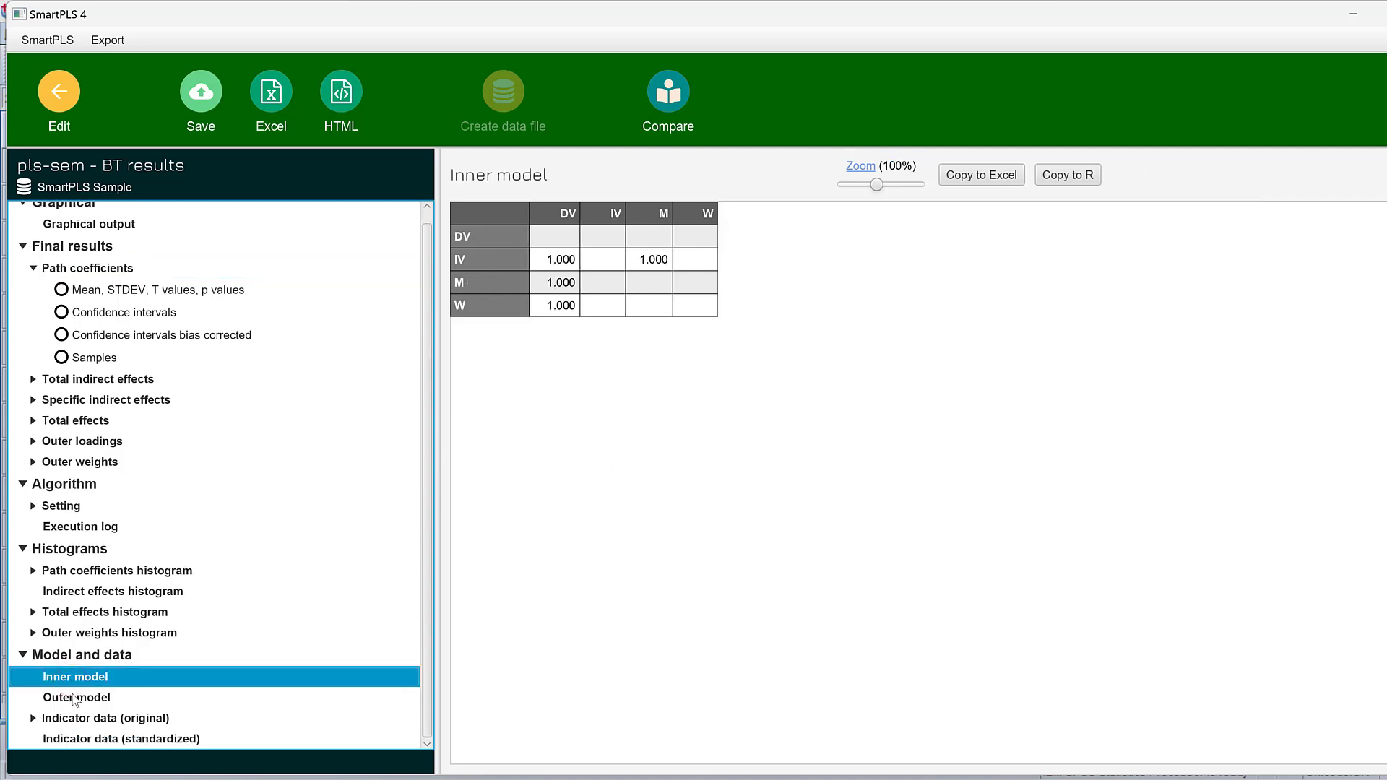
click(73, 698)
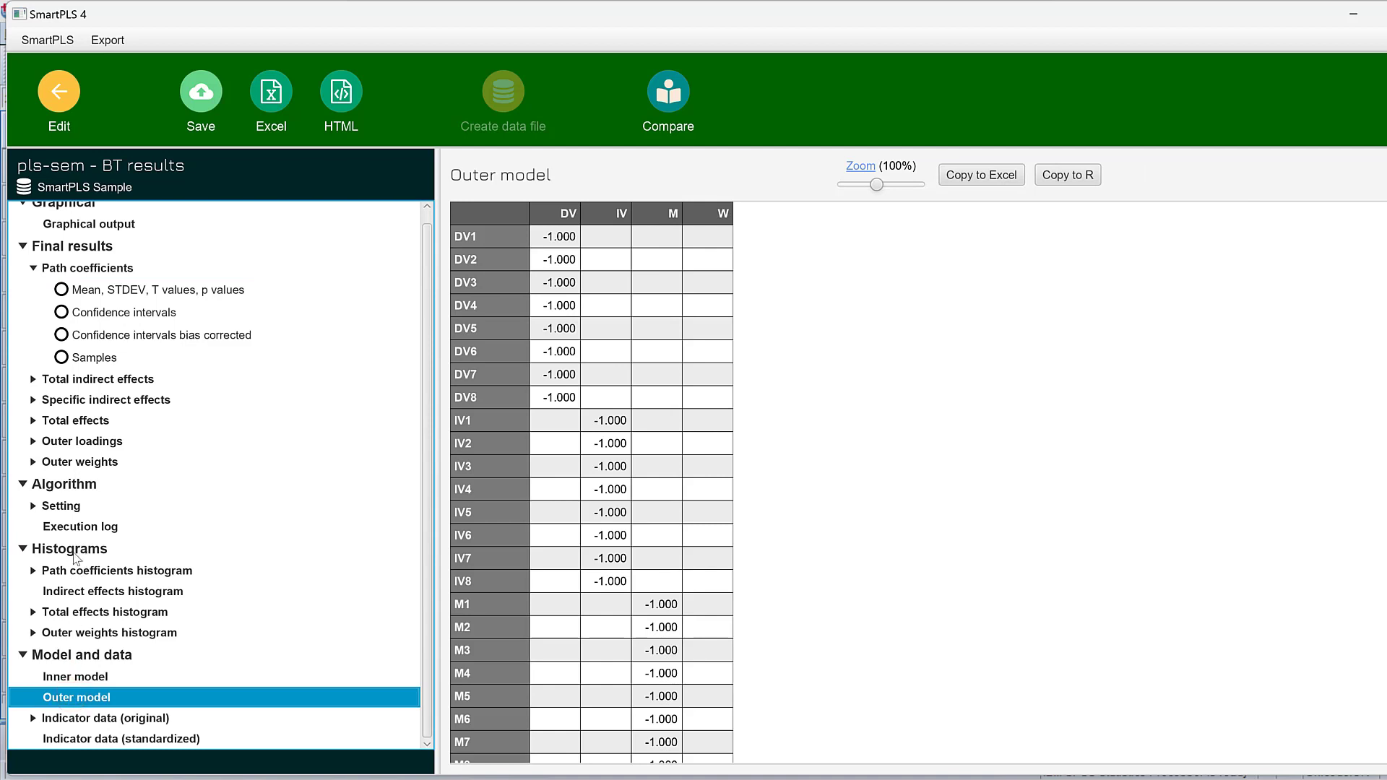
click(41, 570)
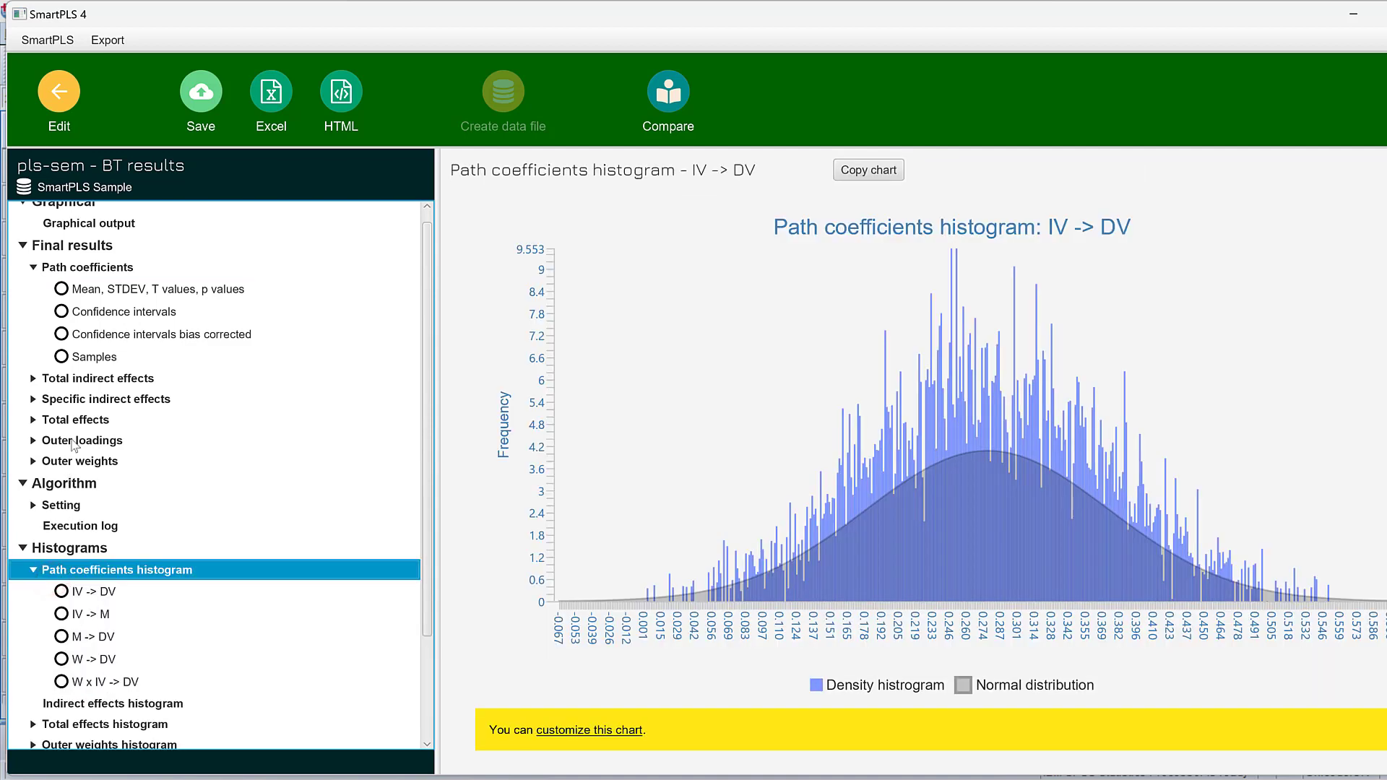
scroll(114, 562, down, 3)
scroll(109, 600, down, 1)
click(87, 677)
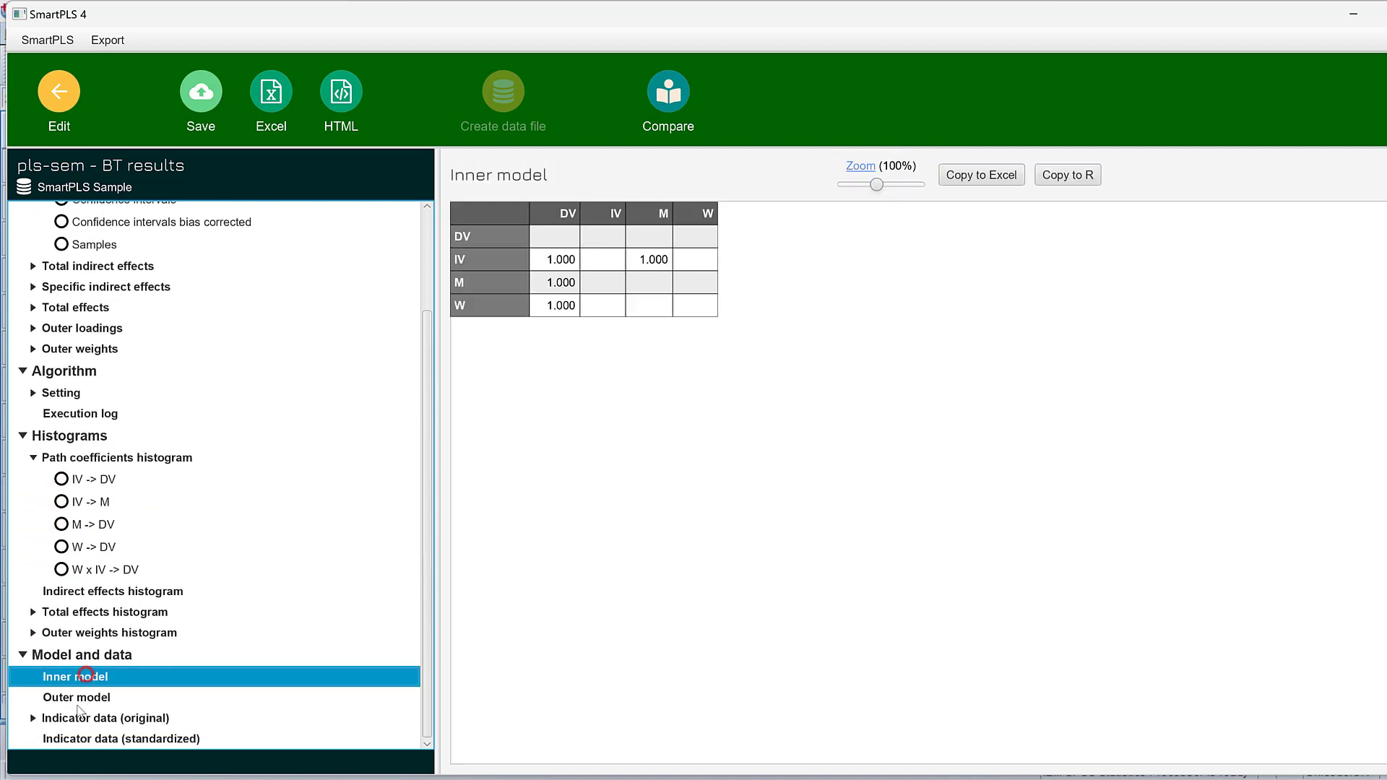
click(78, 698)
scroll(86, 442, up, 3)
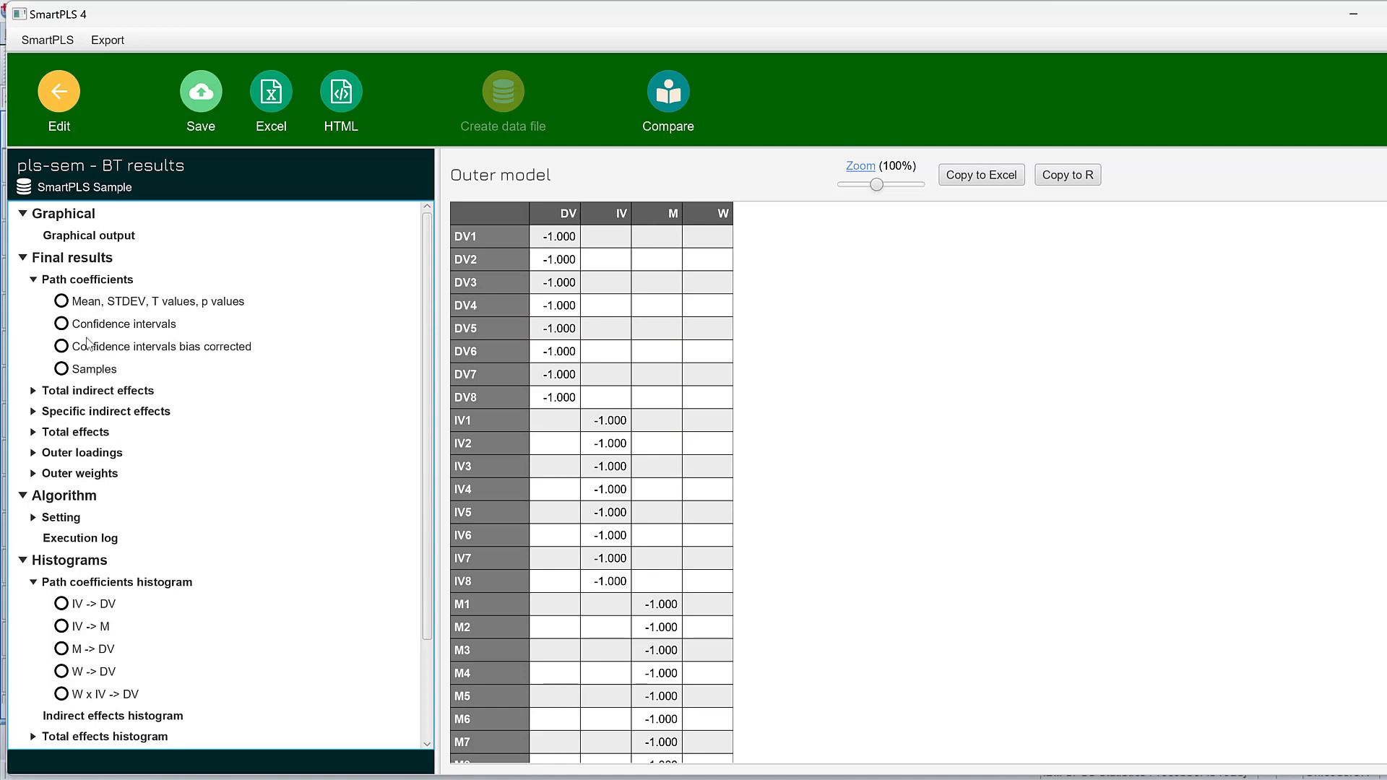
- Display bias-corrected confidence intervals for path coefficients on the graphical output diagram
click(81, 241)
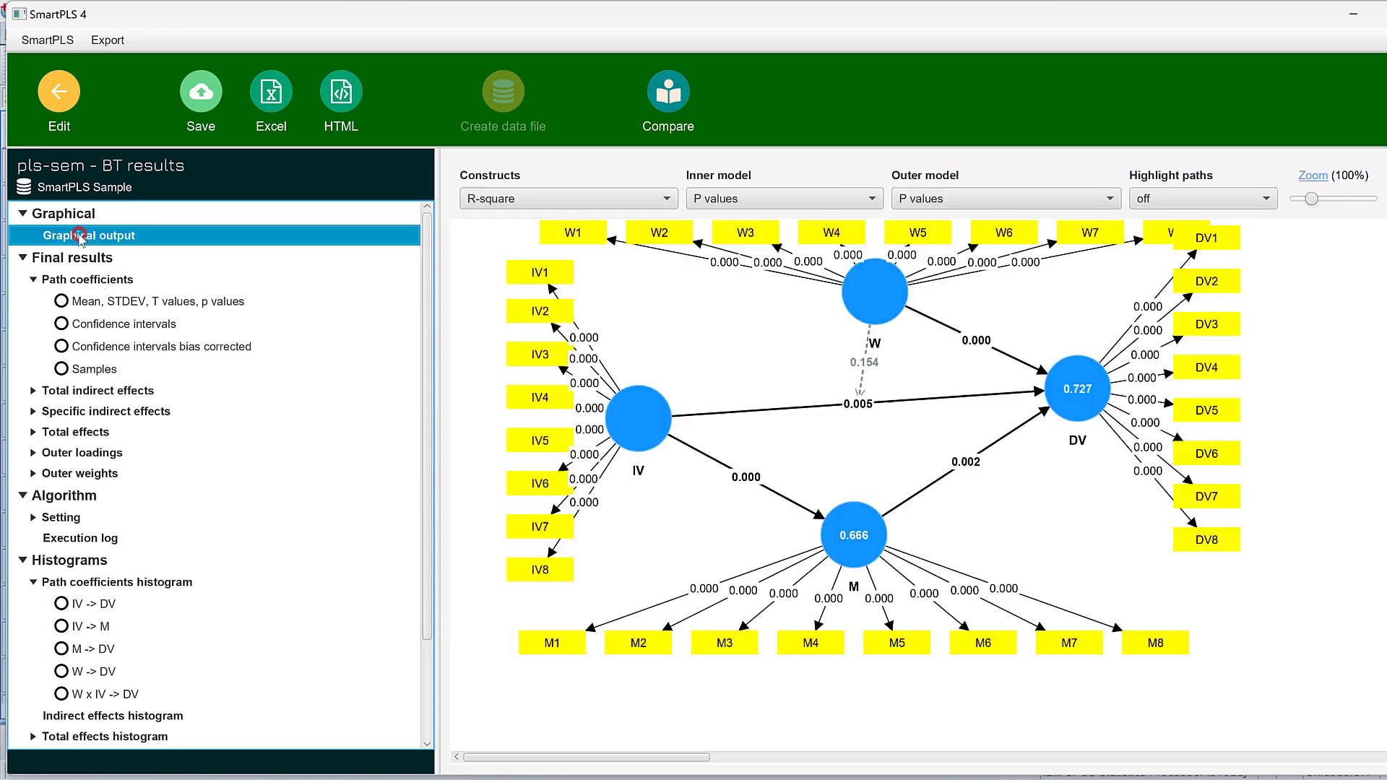
mouse_move(627, 407)
scroll(150, 375, down, 2)
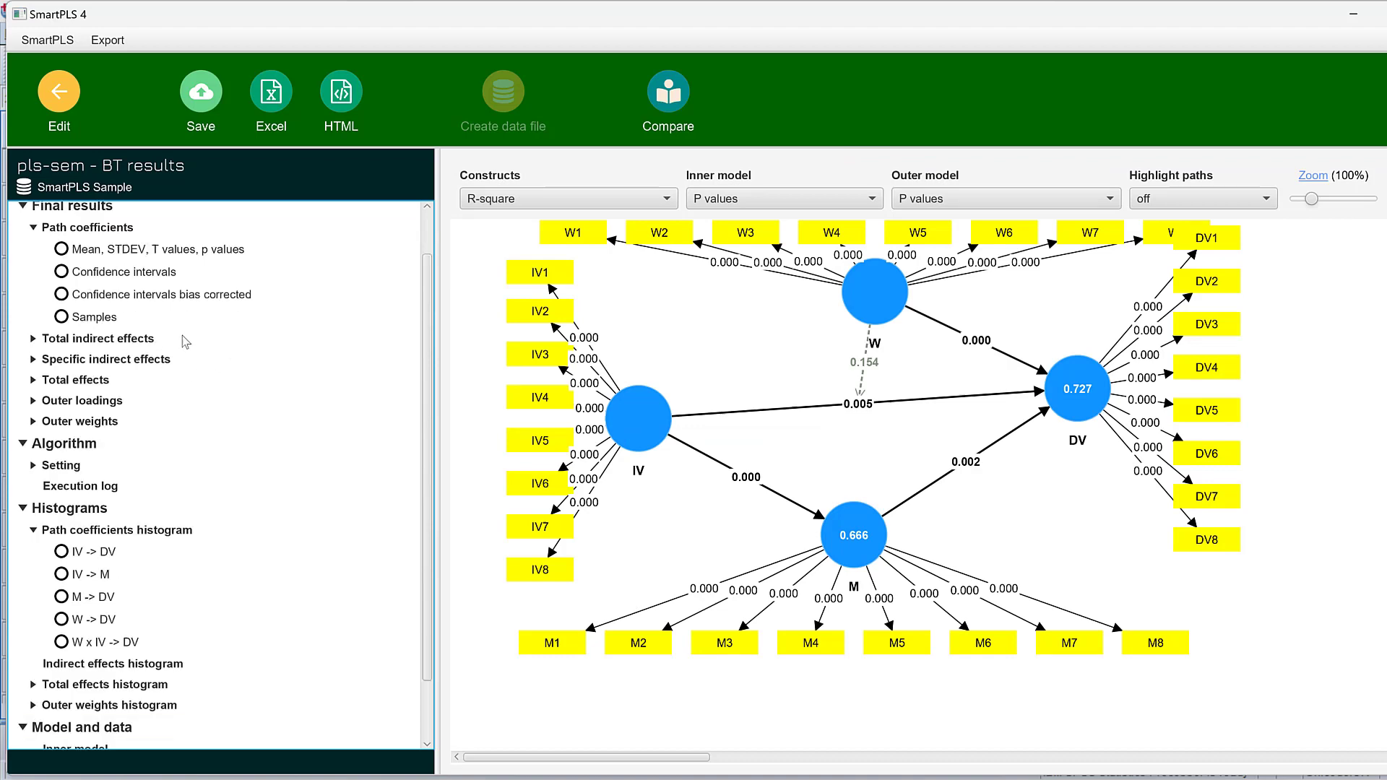
click(150, 296)
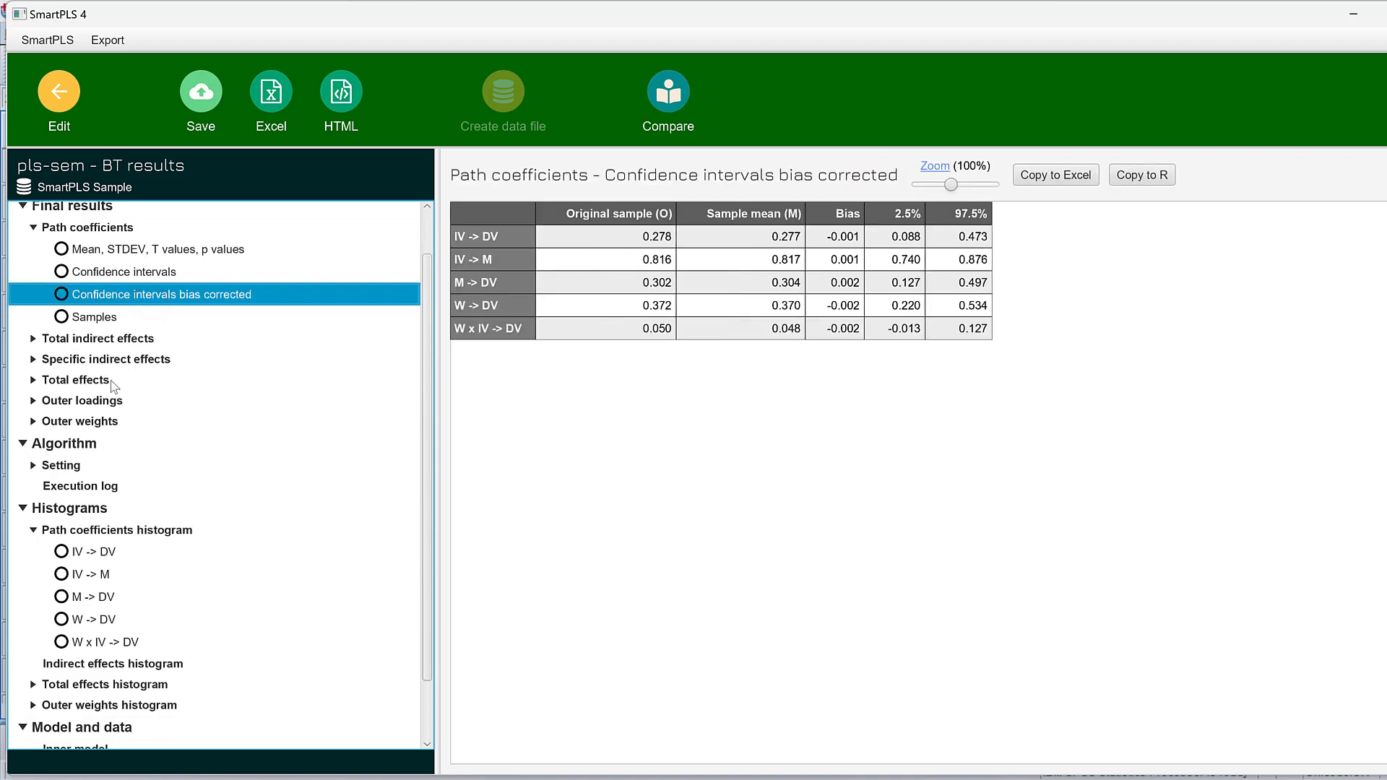